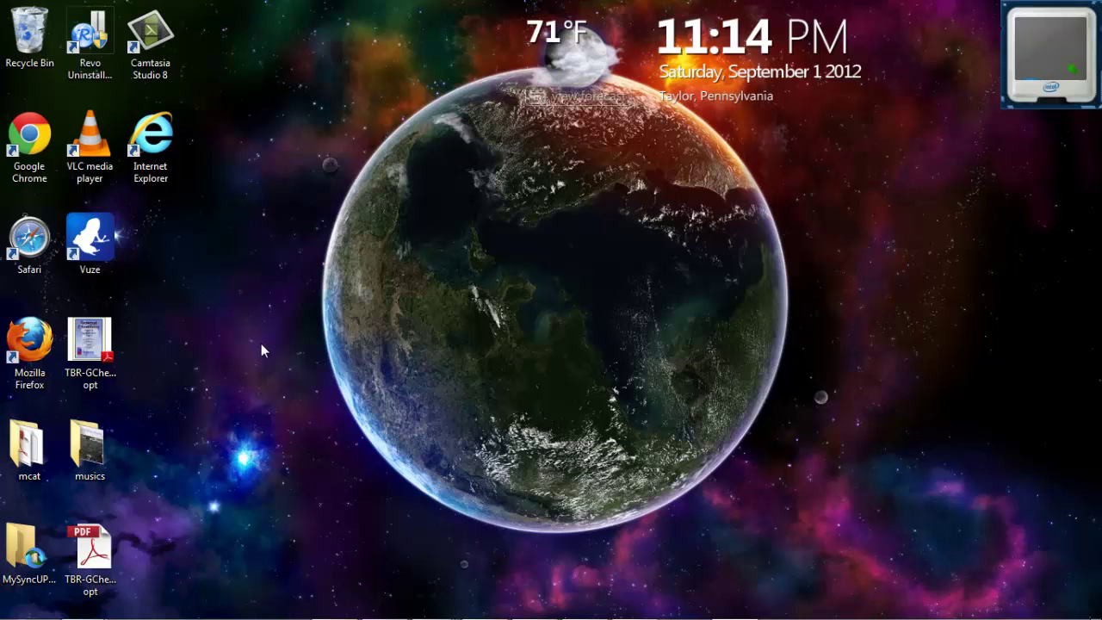
Step: Open the list of installed programs in Control Panel, locate the Babylon entry and select it, and minimize the window
left_click(19, 603)
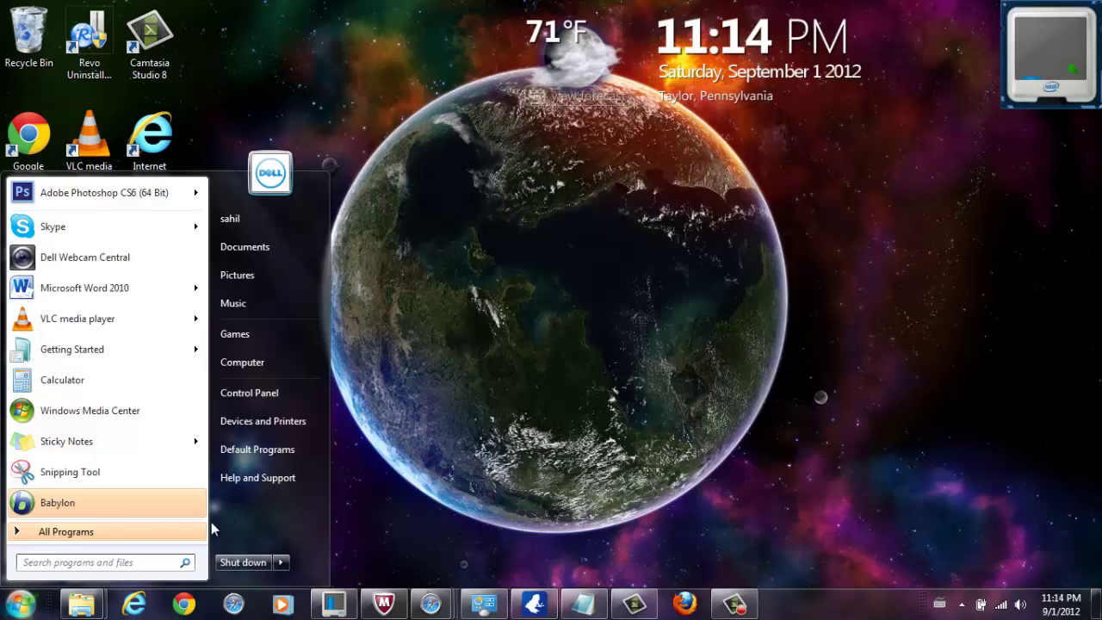
left_click(255, 396)
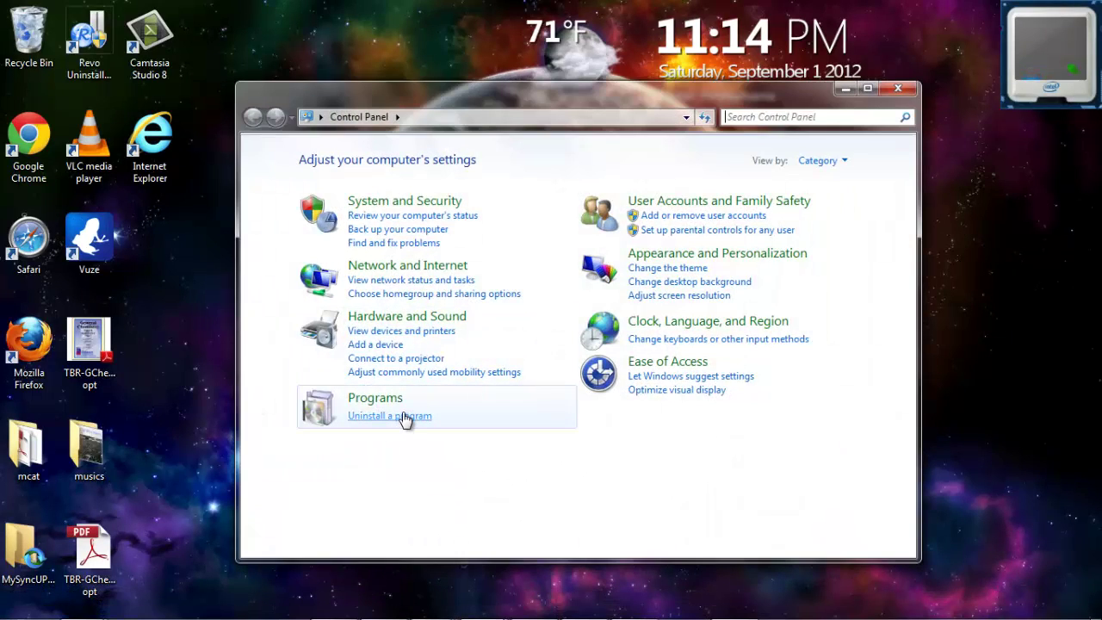
left_click(403, 416)
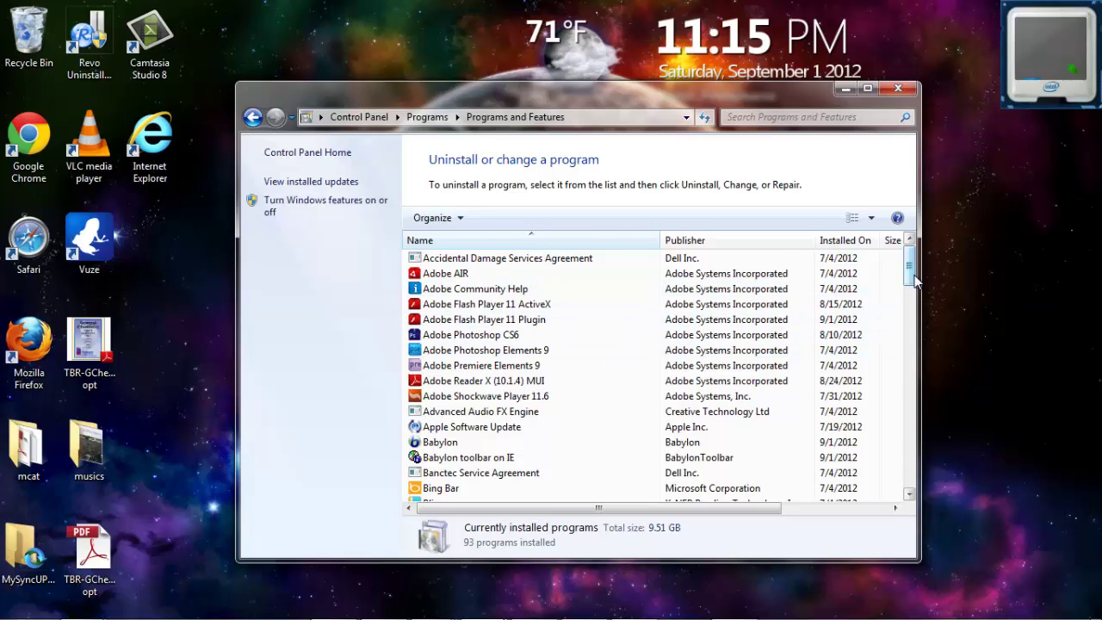
left_click_drag(914, 284, 914, 289)
scroll(914, 289, "down", 1)
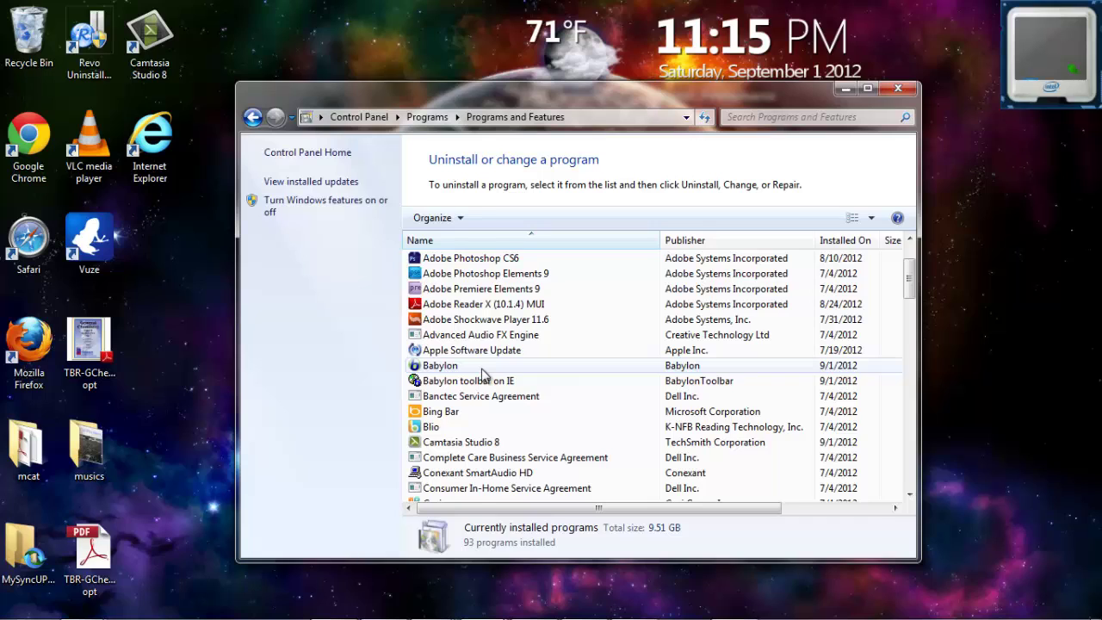
right_click(483, 374)
left_click(475, 368)
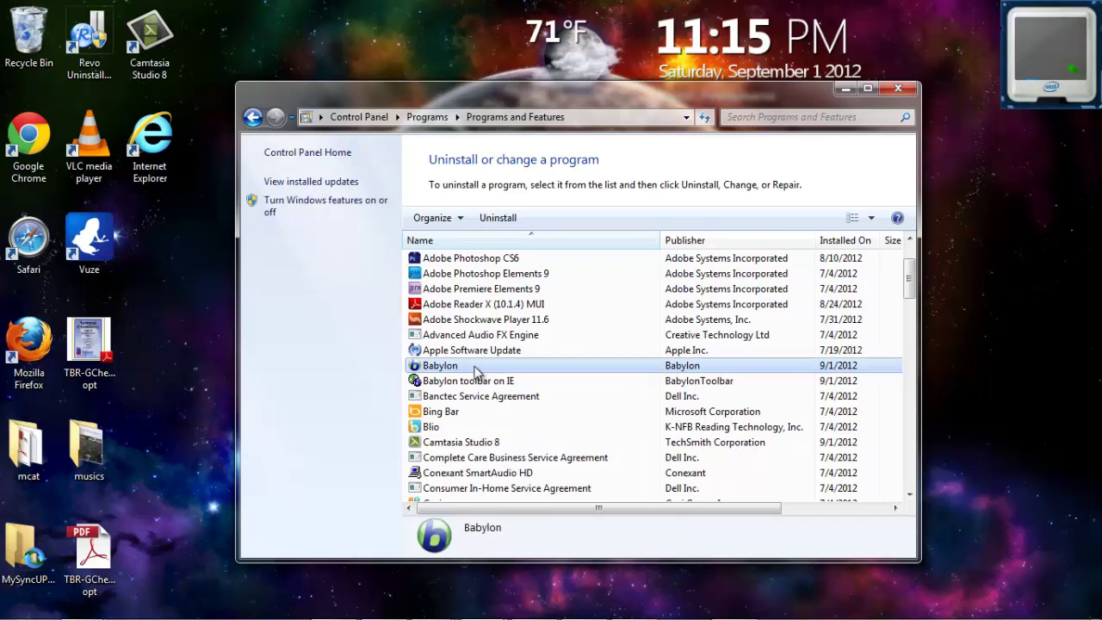
double_click(475, 368)
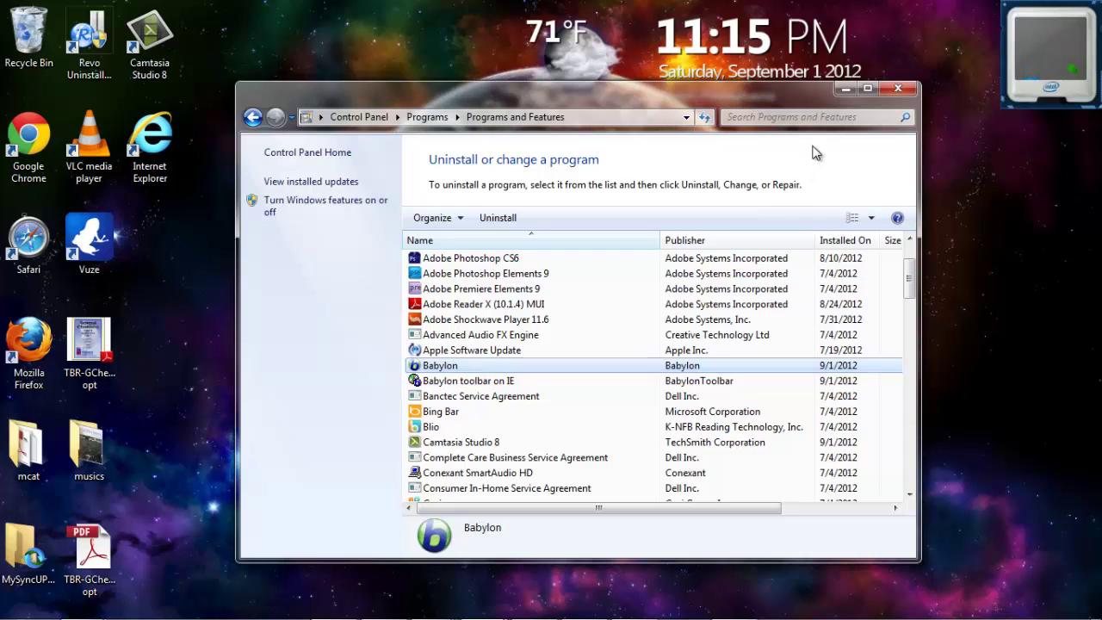
left_click(844, 88)
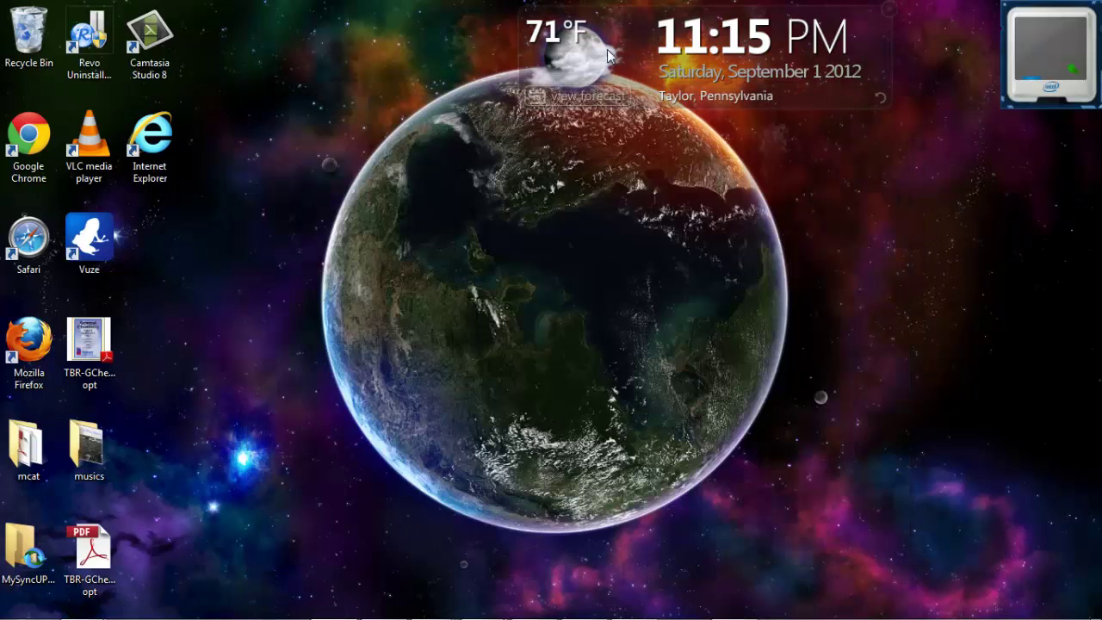
Step: Switch to Revo Uninstaller Pro, uninstall Babylon toolbar on IE, and scan for its leftover items
double_click(103, 18)
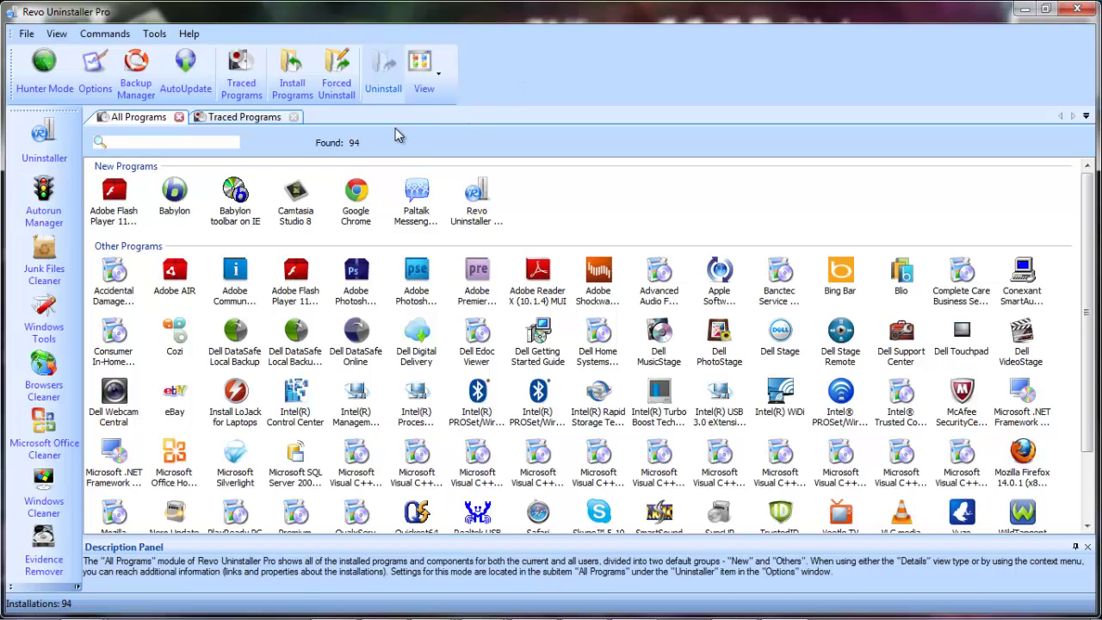
right_click(249, 203)
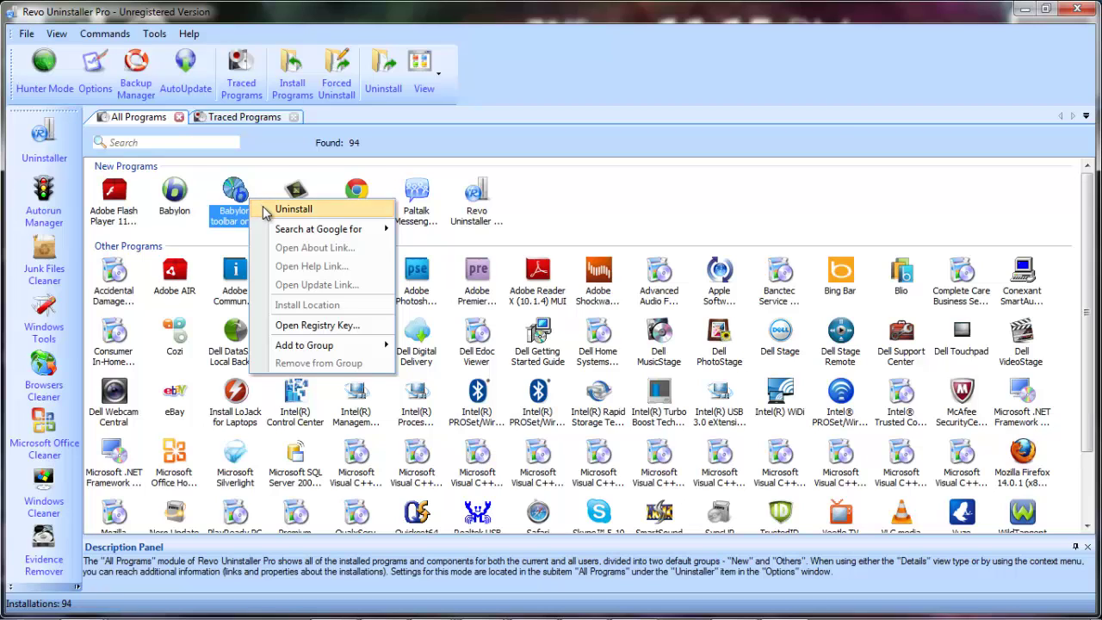
left_click(266, 213)
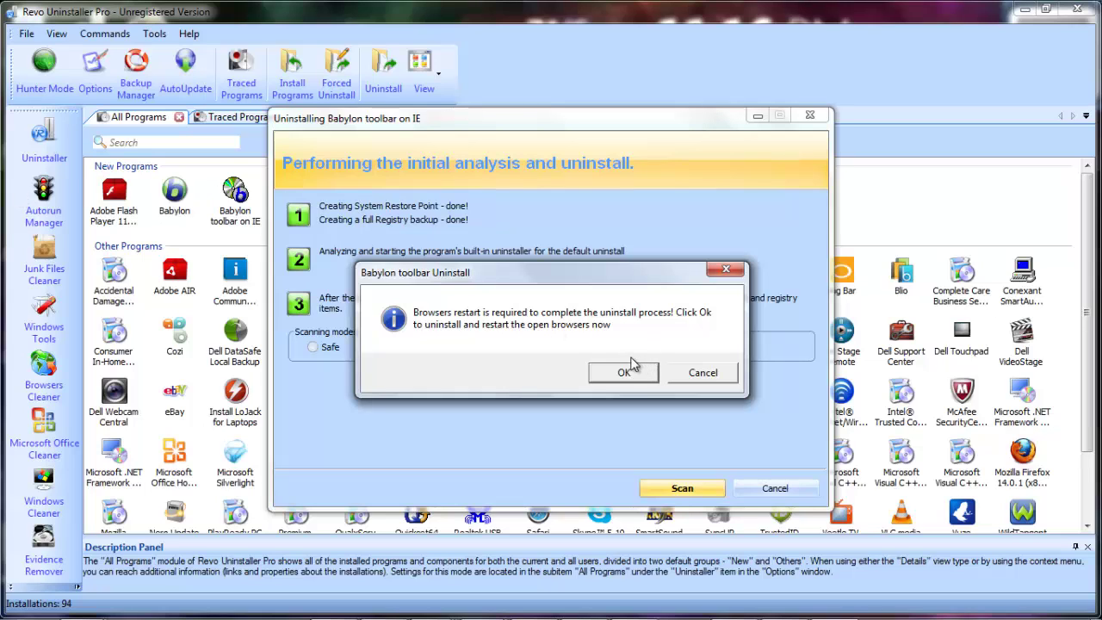
left_click(625, 370)
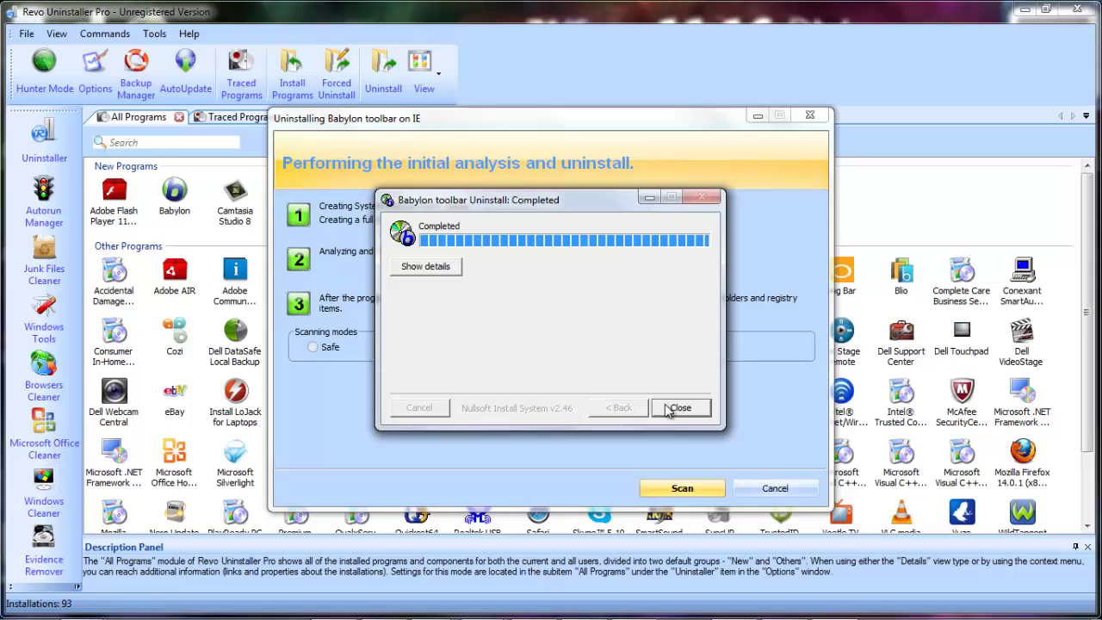
left_click(693, 409)
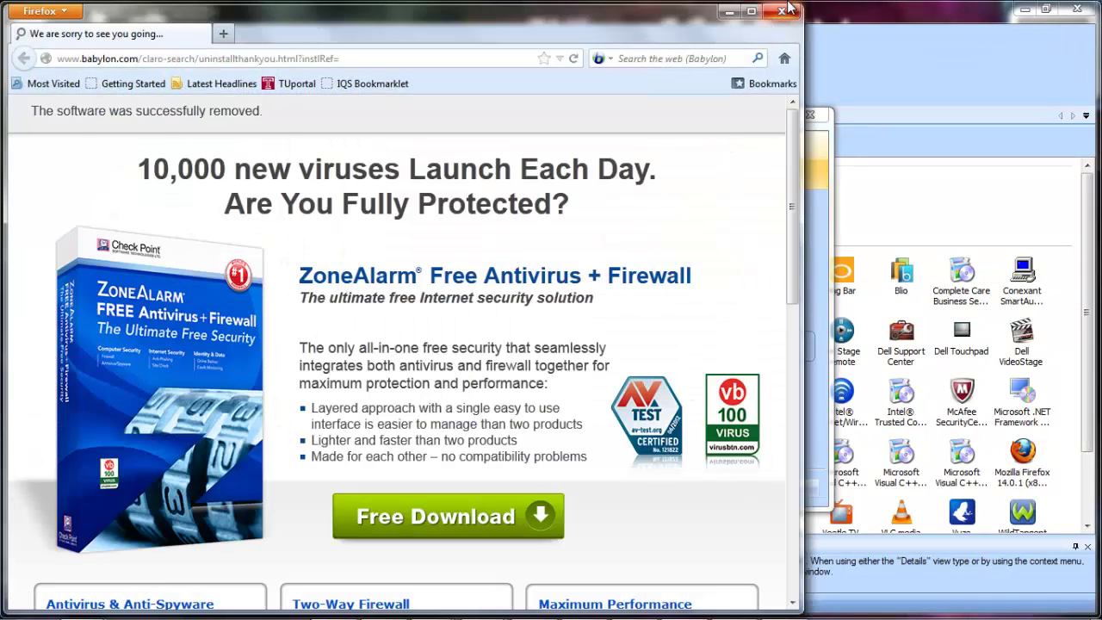
left_click(781, 12)
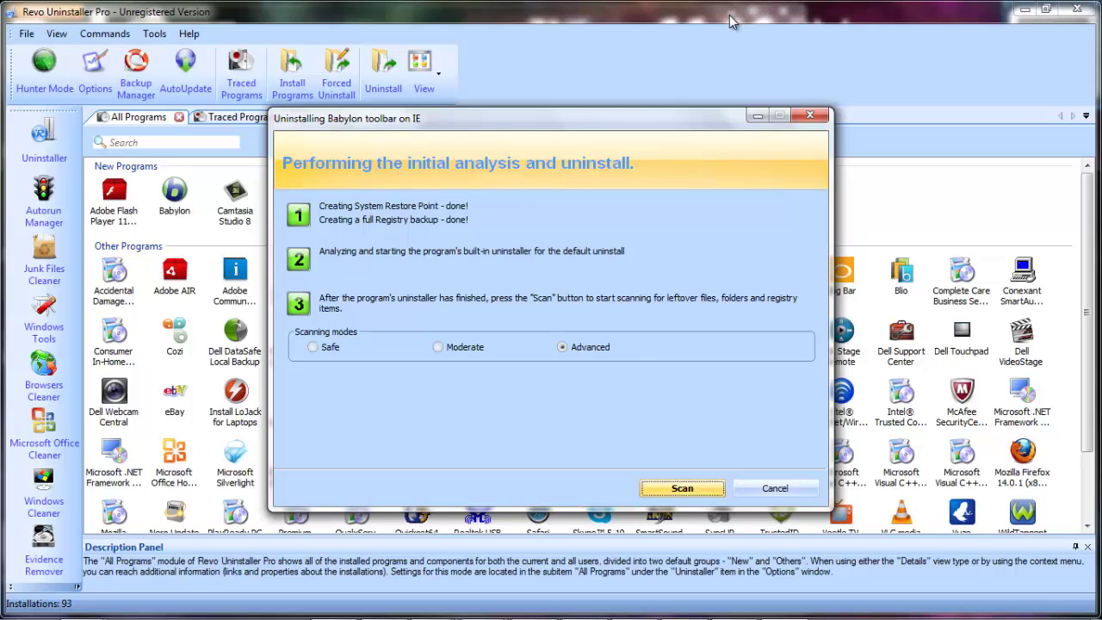
left_click(672, 489)
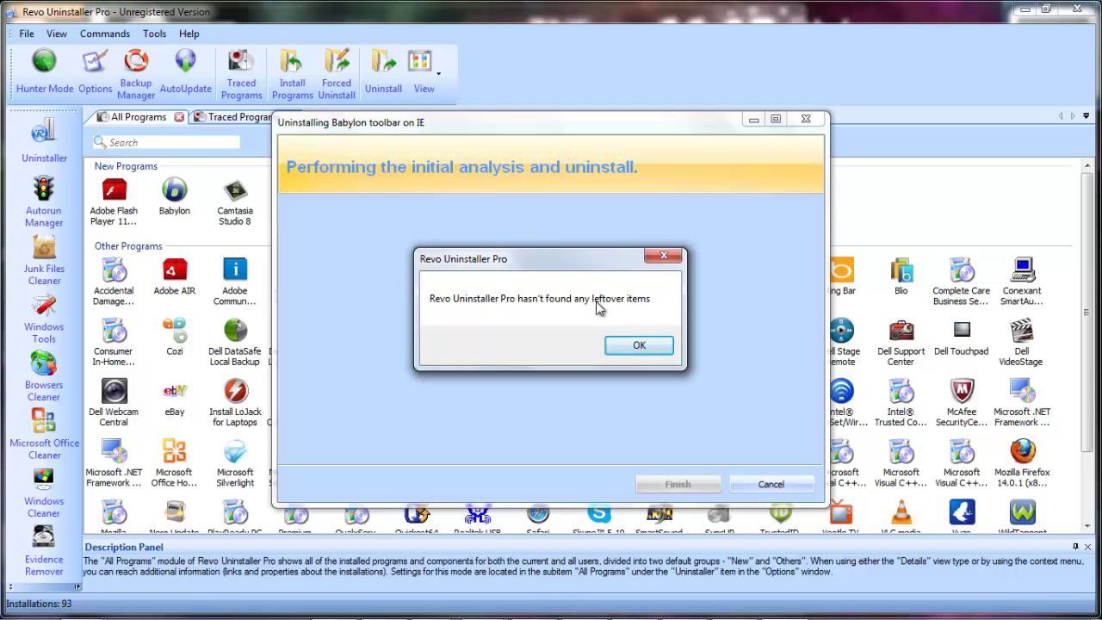
left_click(637, 345)
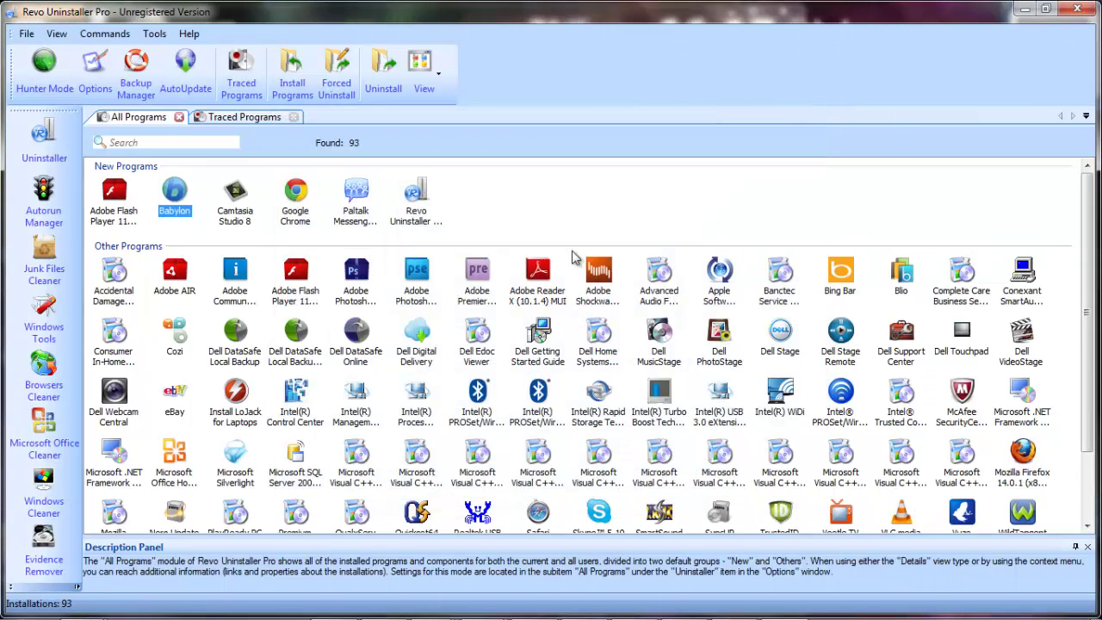
Step: Uninstall the Babylon program with its built-in uninstaller and close the browser tabs it opens
right_click(176, 196)
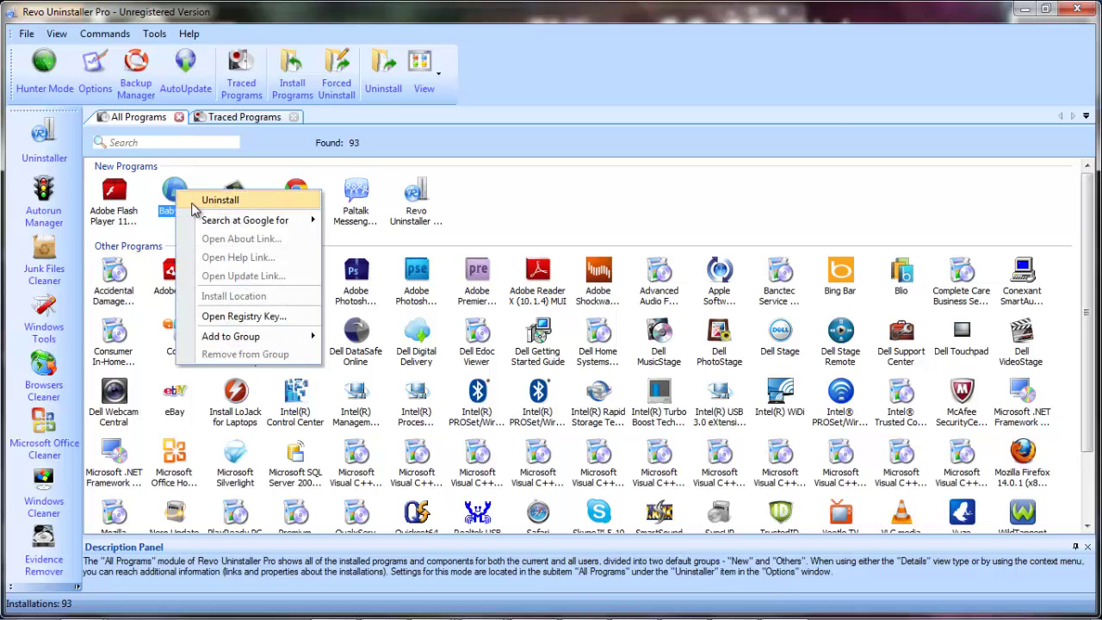
left_click(192, 203)
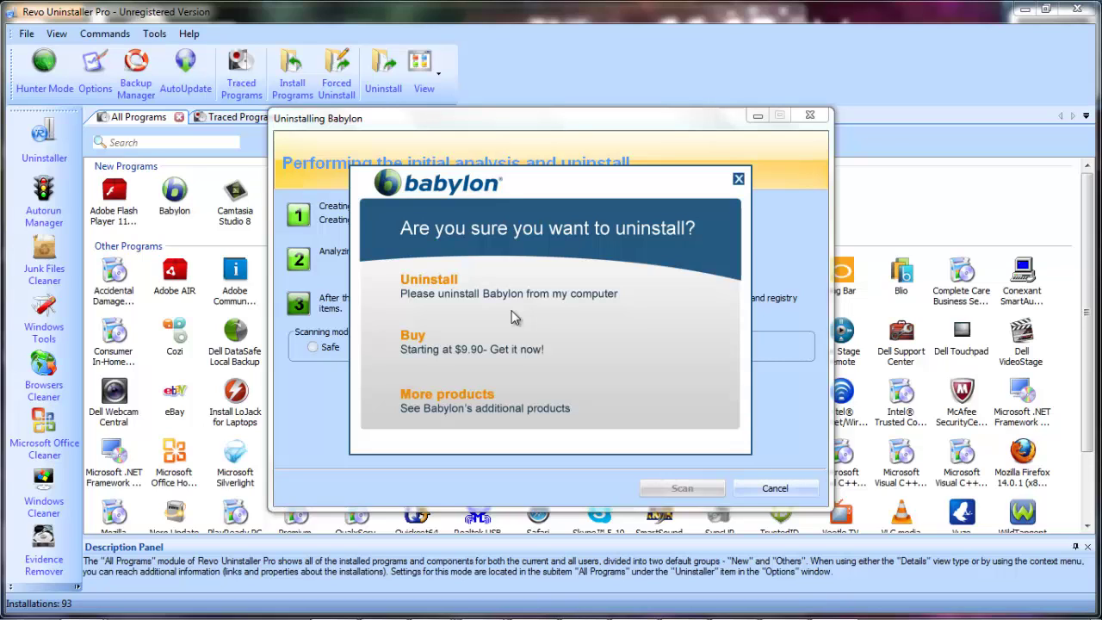
left_click(508, 262)
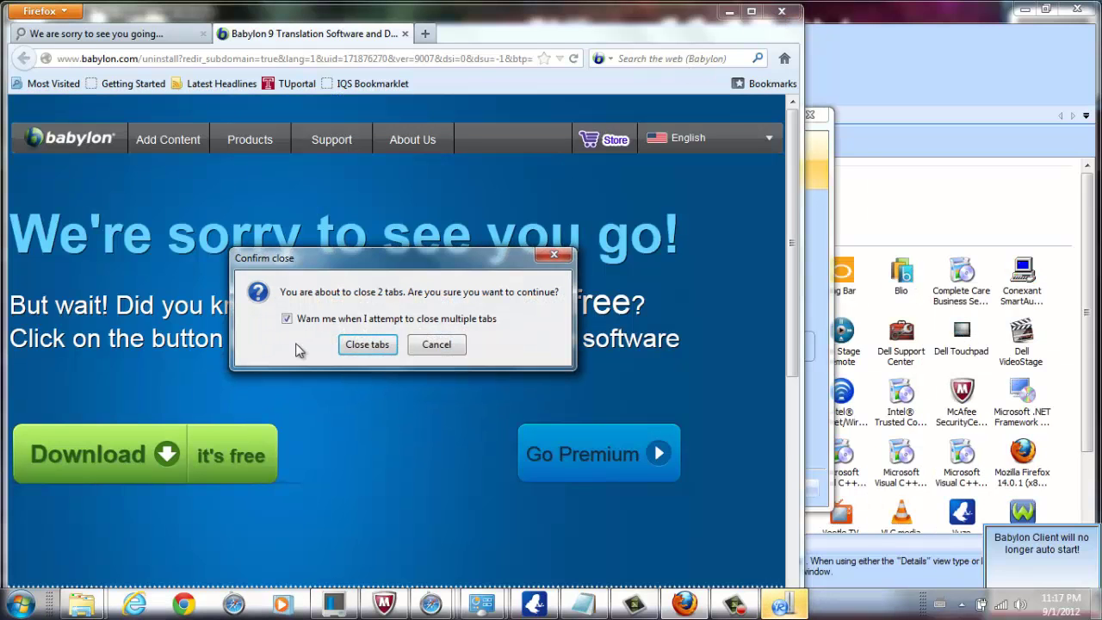
left_click(347, 346)
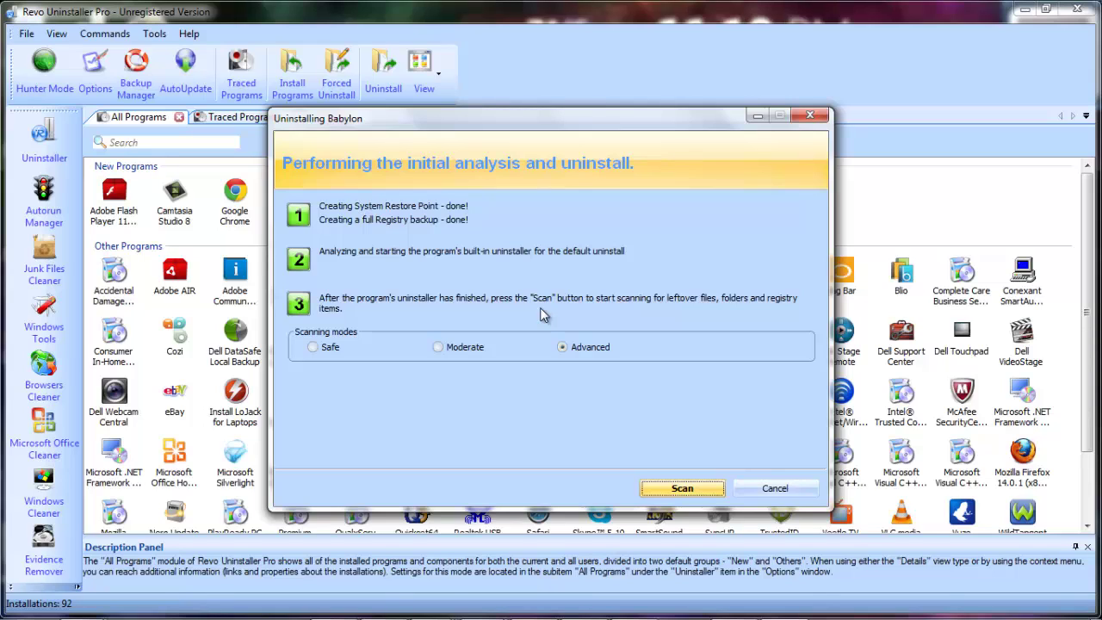
Step: Scan for Babylon leftovers, delete all found files and folders, and close the uninstaller
left_click(679, 490)
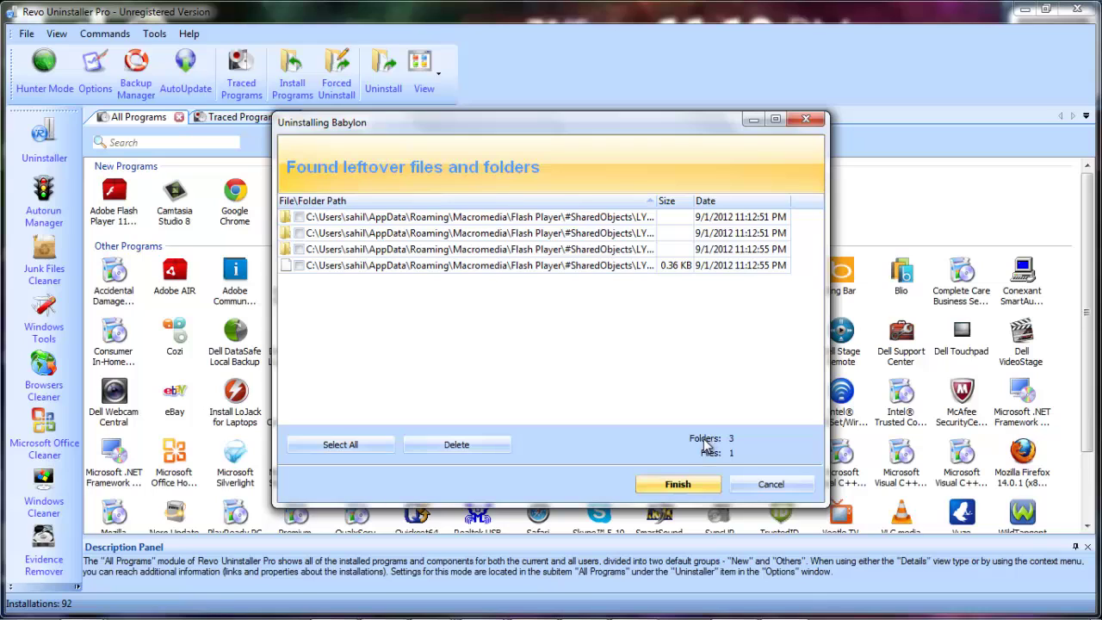
left_click(298, 217)
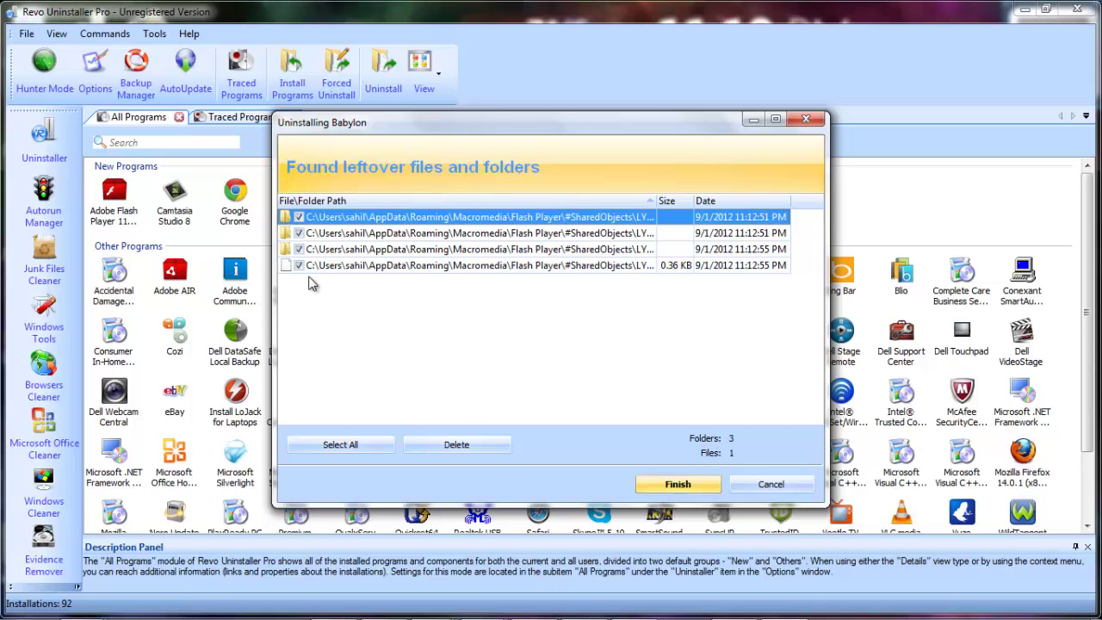
left_click(492, 448)
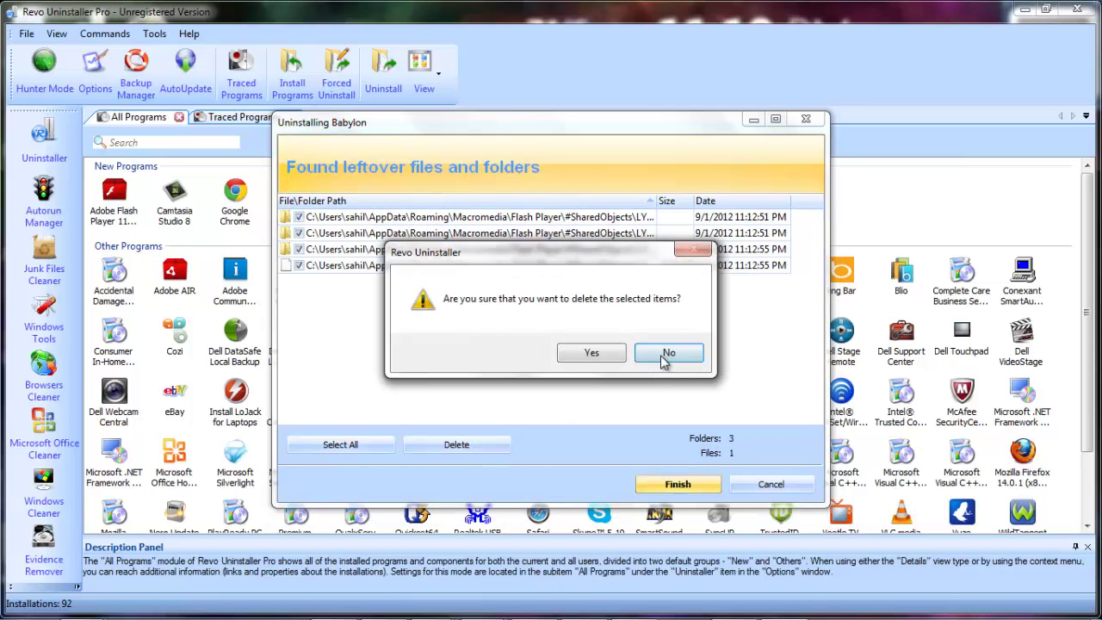
left_click(590, 353)
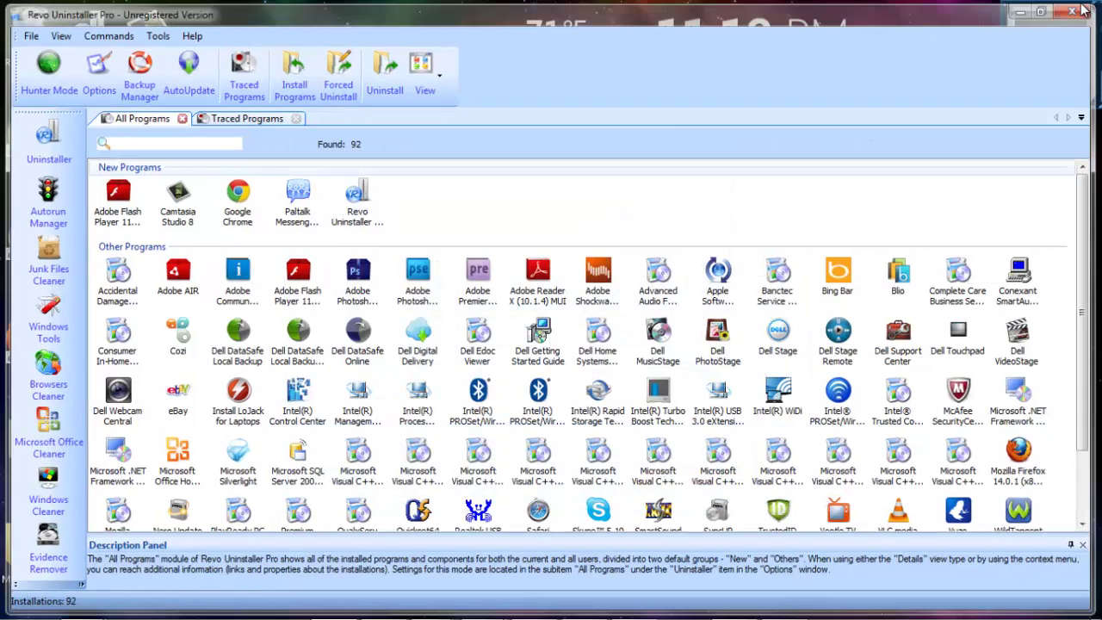
left_click(1076, 10)
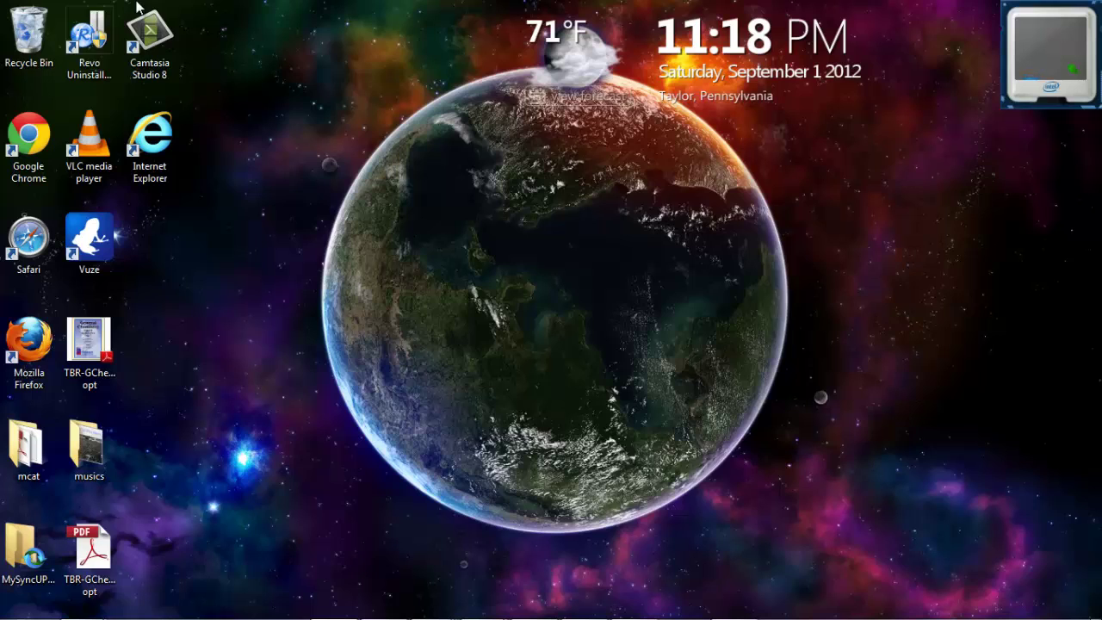
Step: Switch to Internet Explorer, open its add-on manager, and check all toolbars and extensions for Babylon entries
double_click(174, 144)
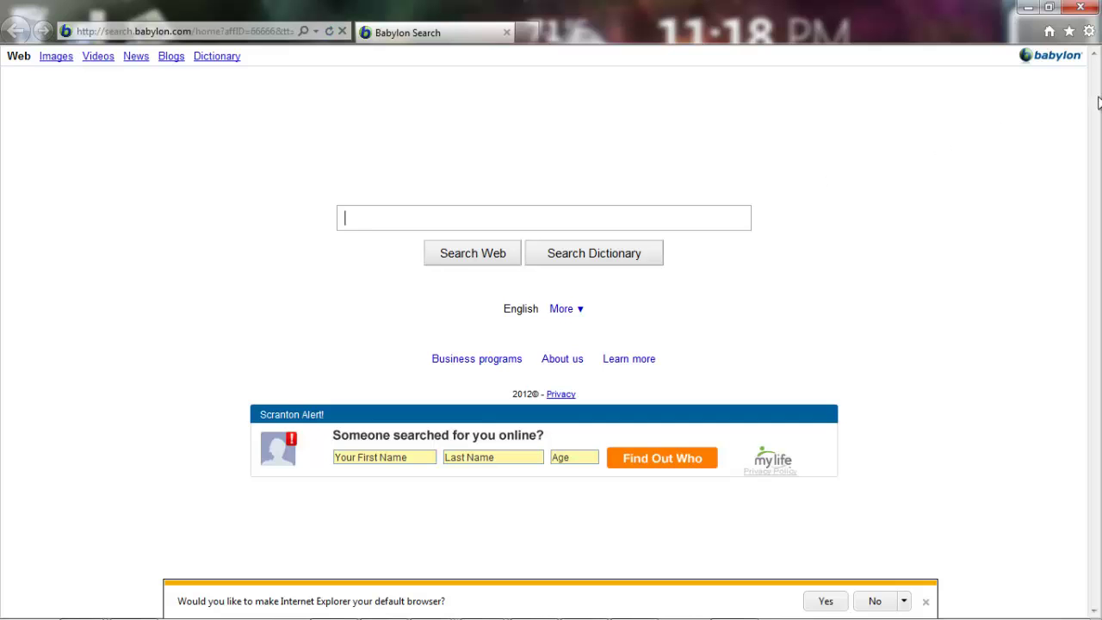
left_click(1088, 32)
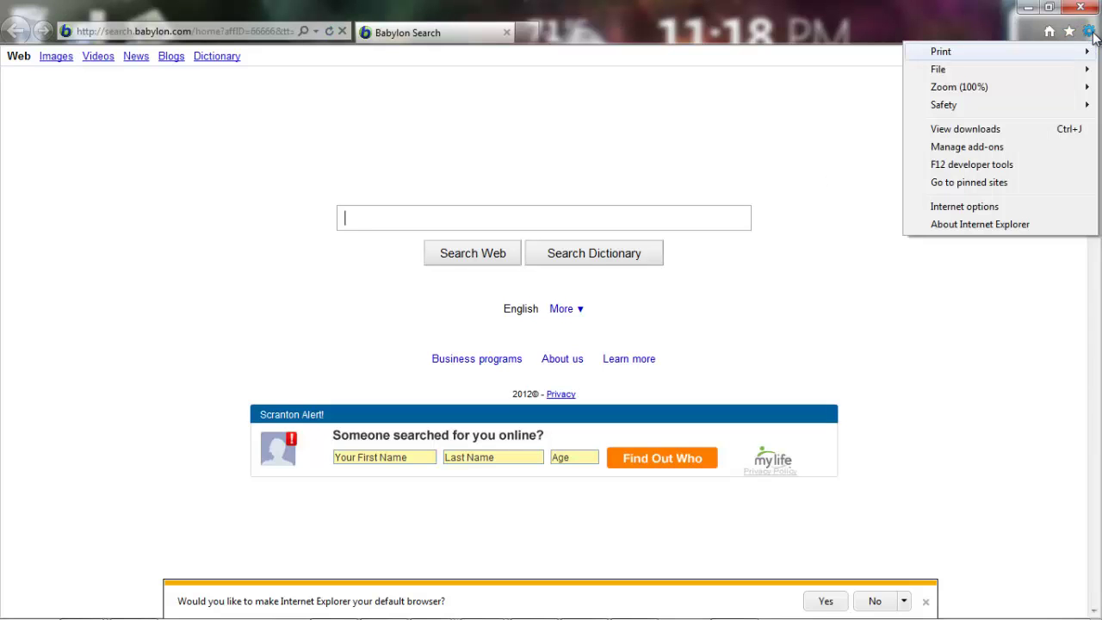
left_click(1035, 150)
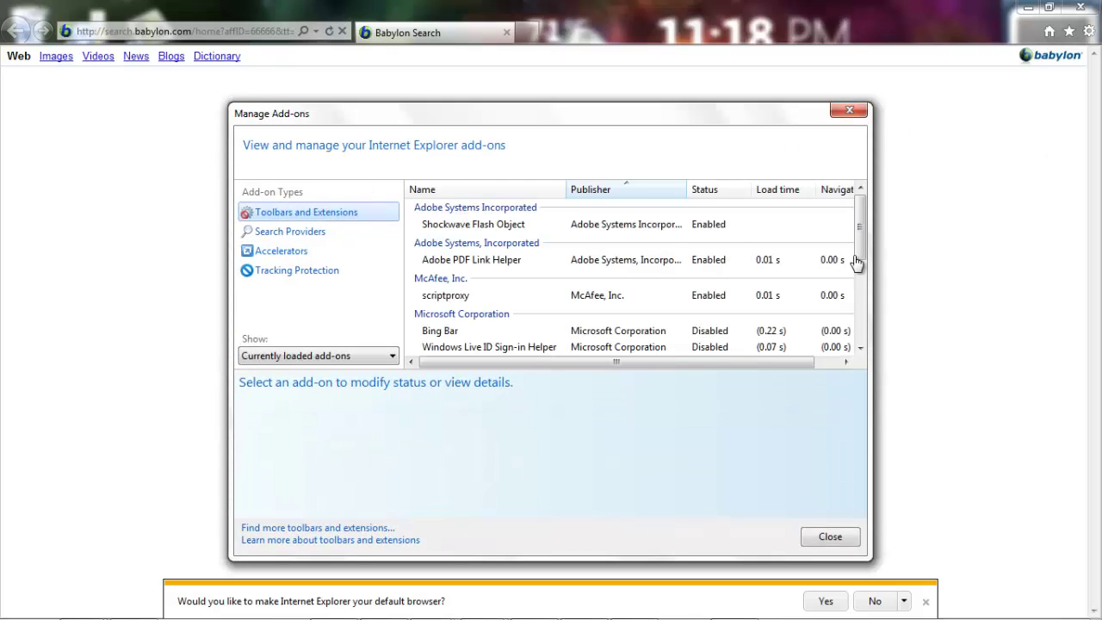
mouse_move(859, 257)
left_mouse_down()
mouse_move(875, 340)
mouse_move(857, 251)
left_mouse_up()
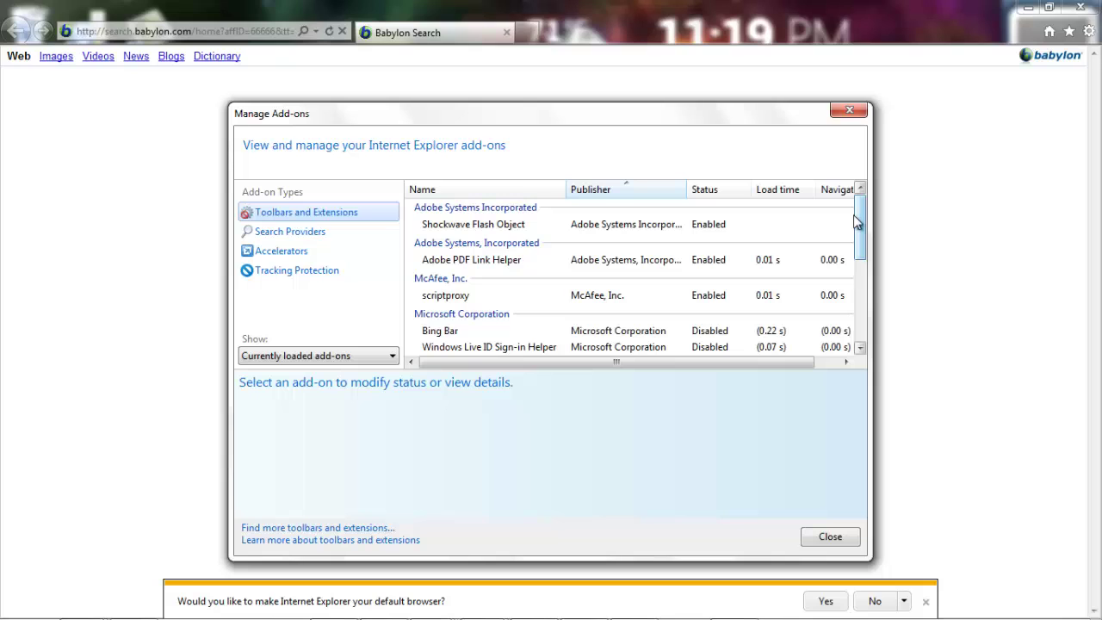
left_click(856, 222)
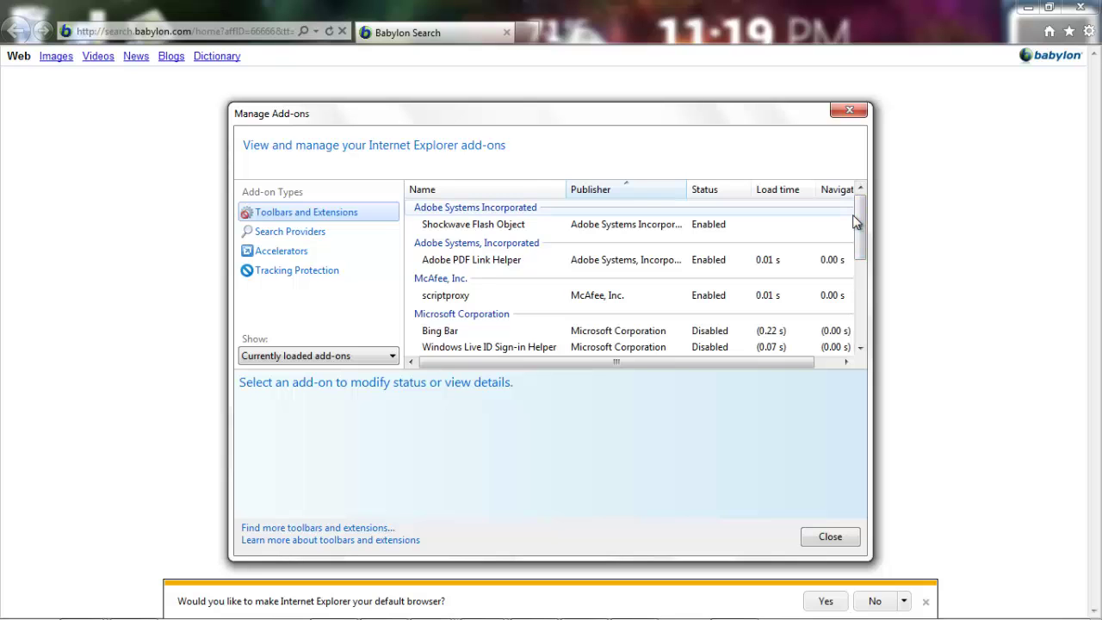
left_click_drag(858, 222, 869, 309)
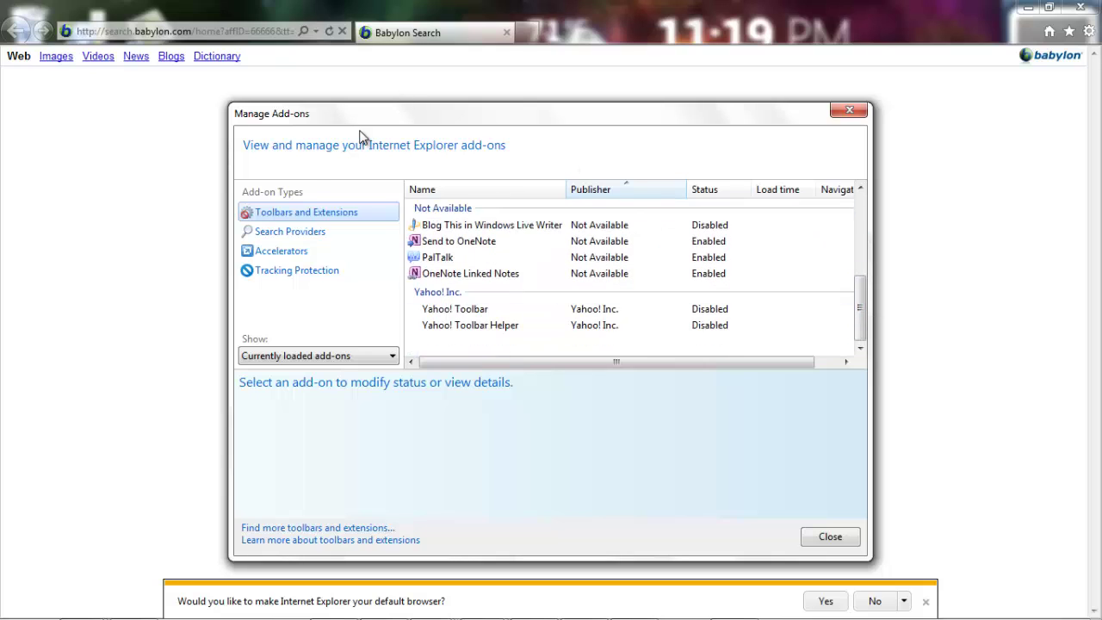
Step: Remove the Search the web (Babylon) search provider and close the add-on manager
left_click(293, 236)
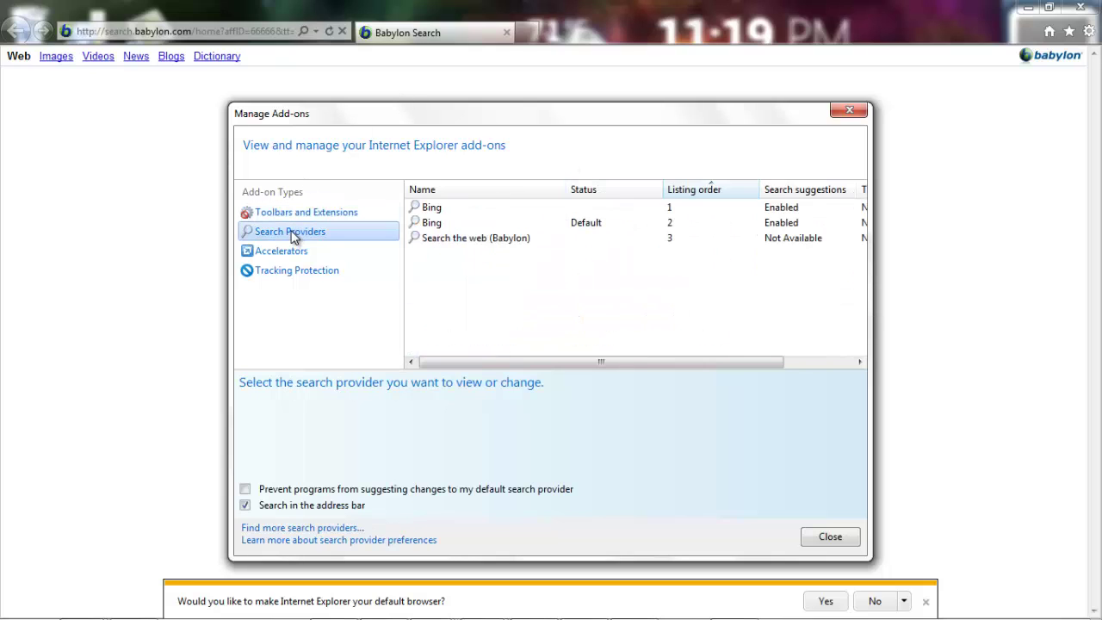
left_click(440, 247)
right_click(438, 246)
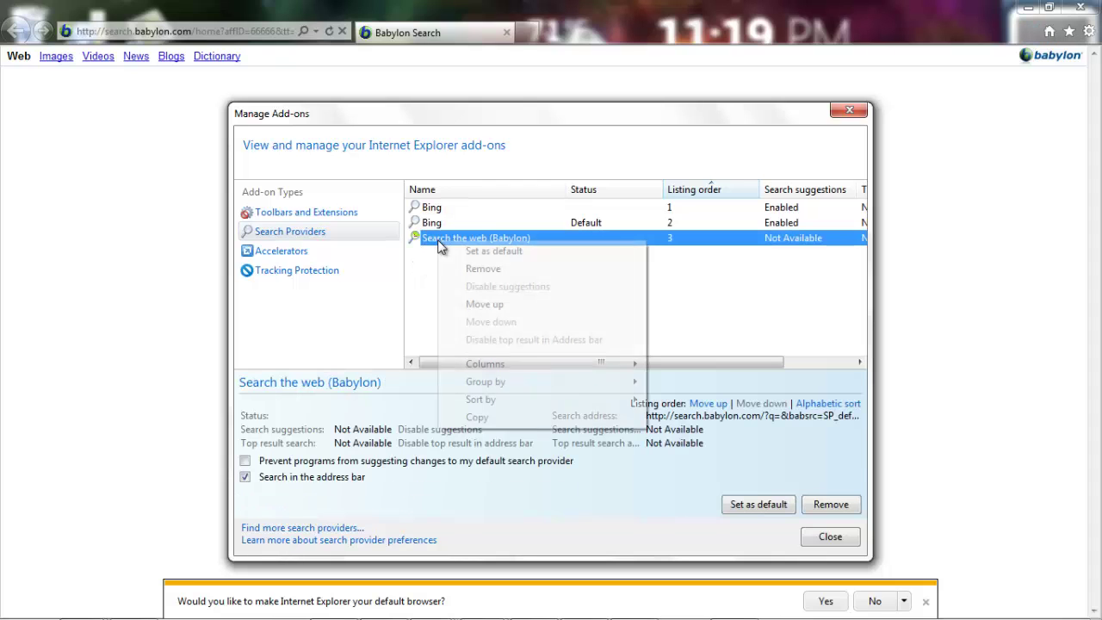
left_click(456, 268)
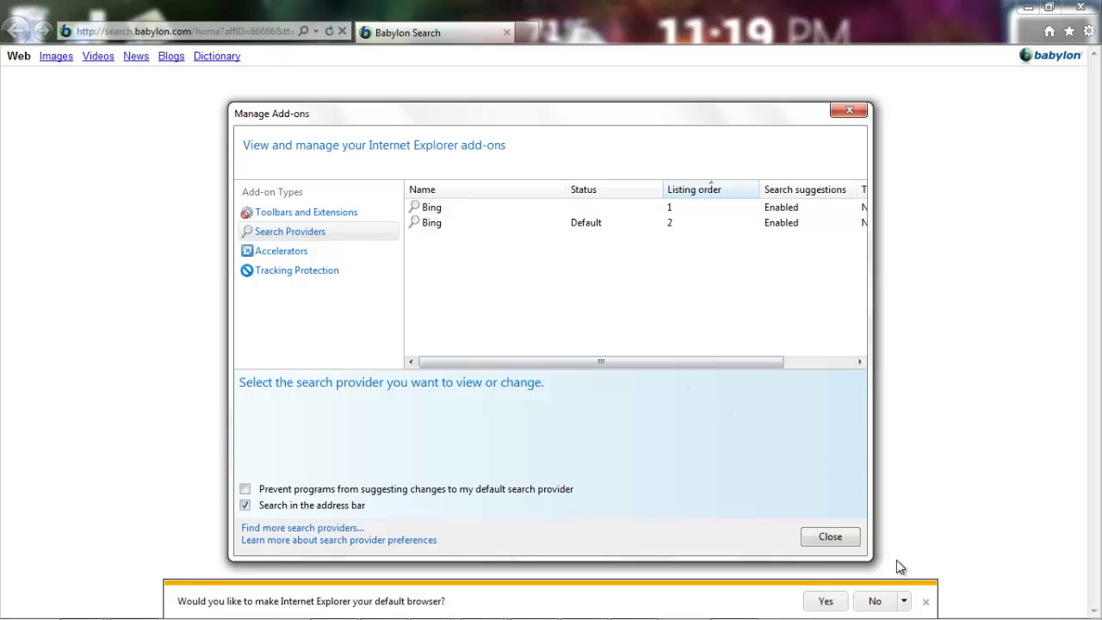
left_click(828, 536)
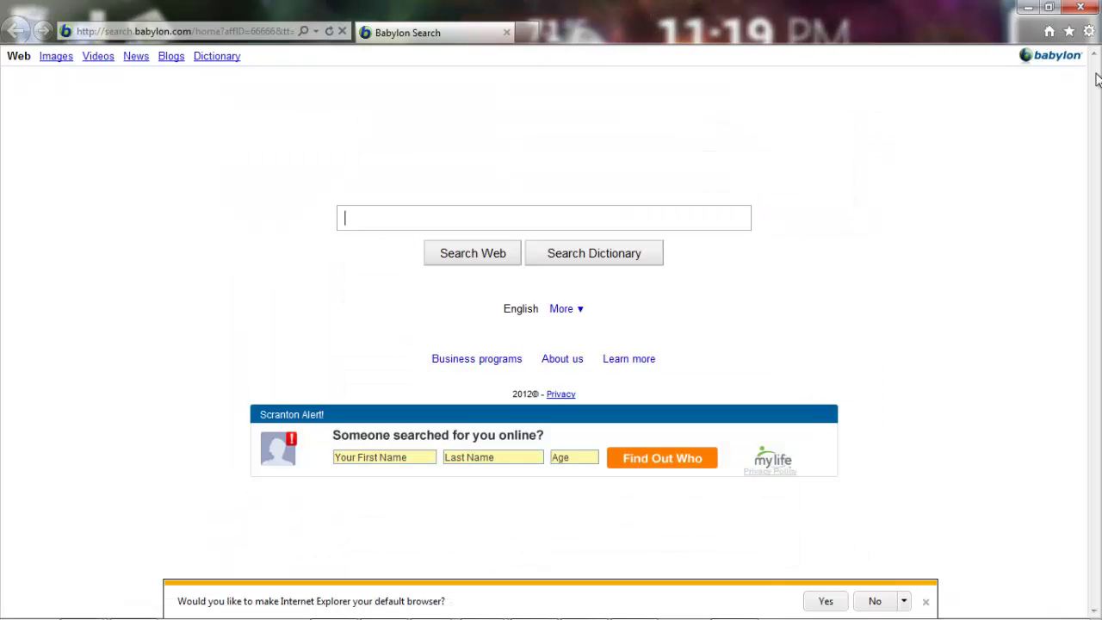
left_click(1088, 31)
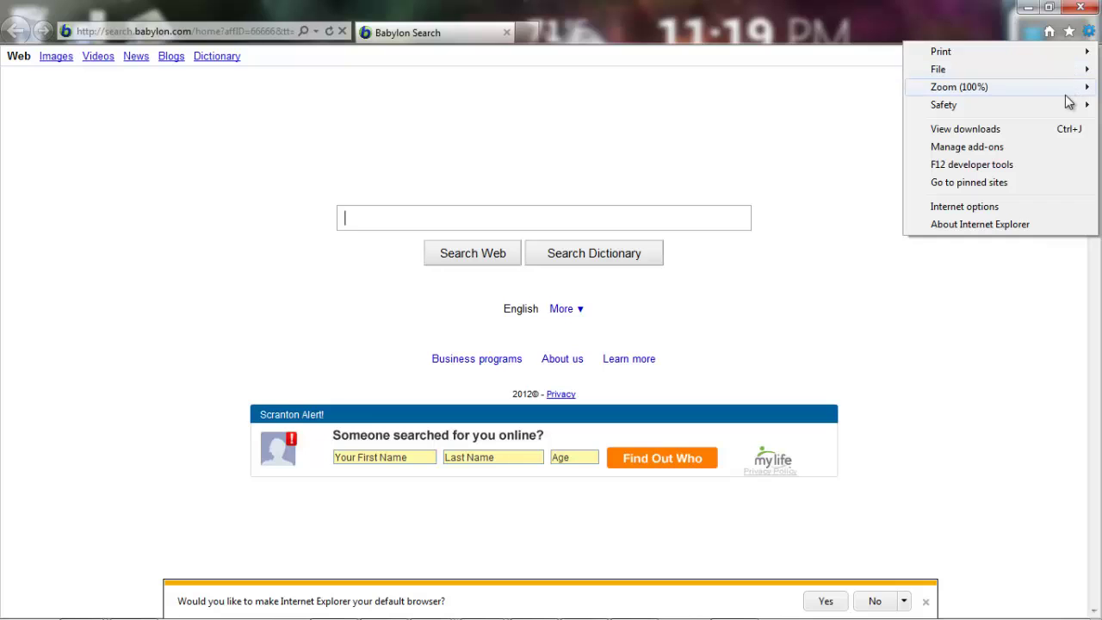
left_click(1003, 207)
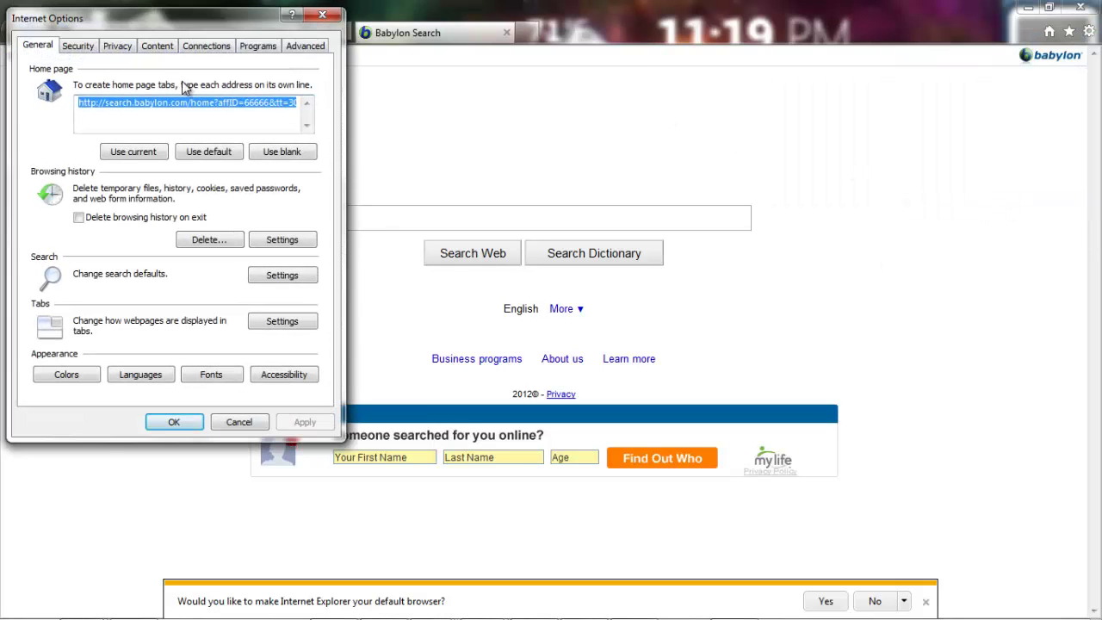
key("Delete")
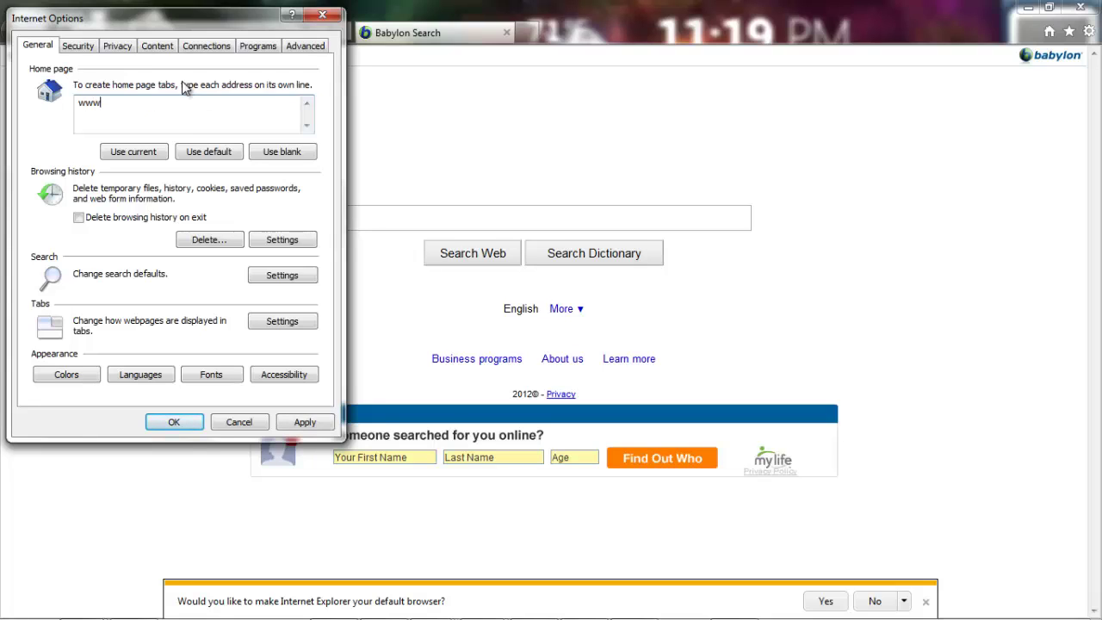
type("www.google.com")
left_click(302, 422)
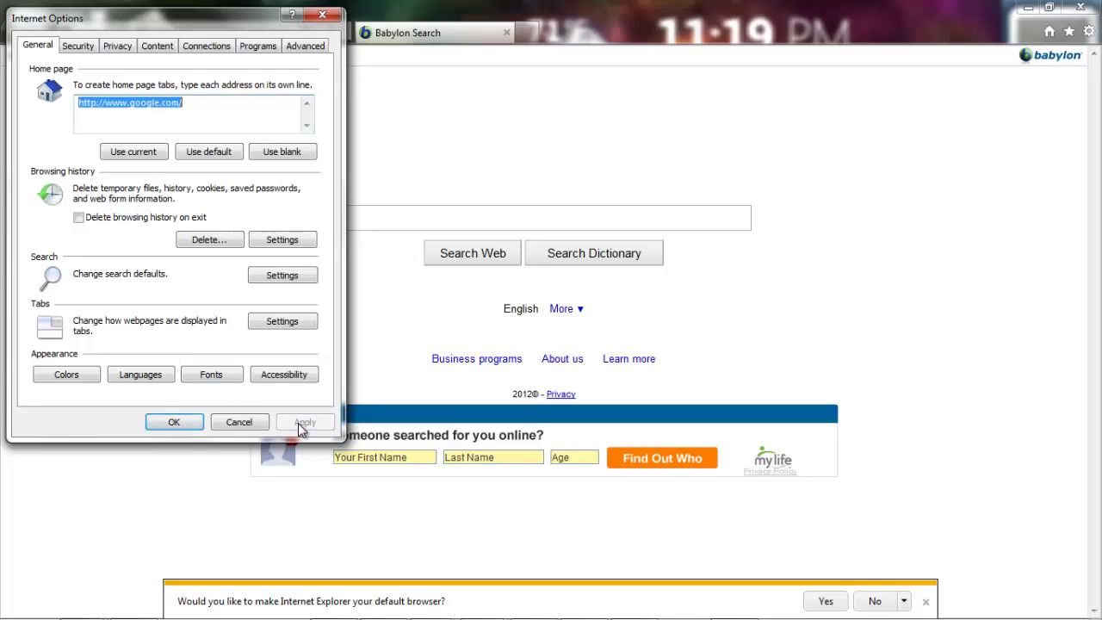
left_click(168, 421)
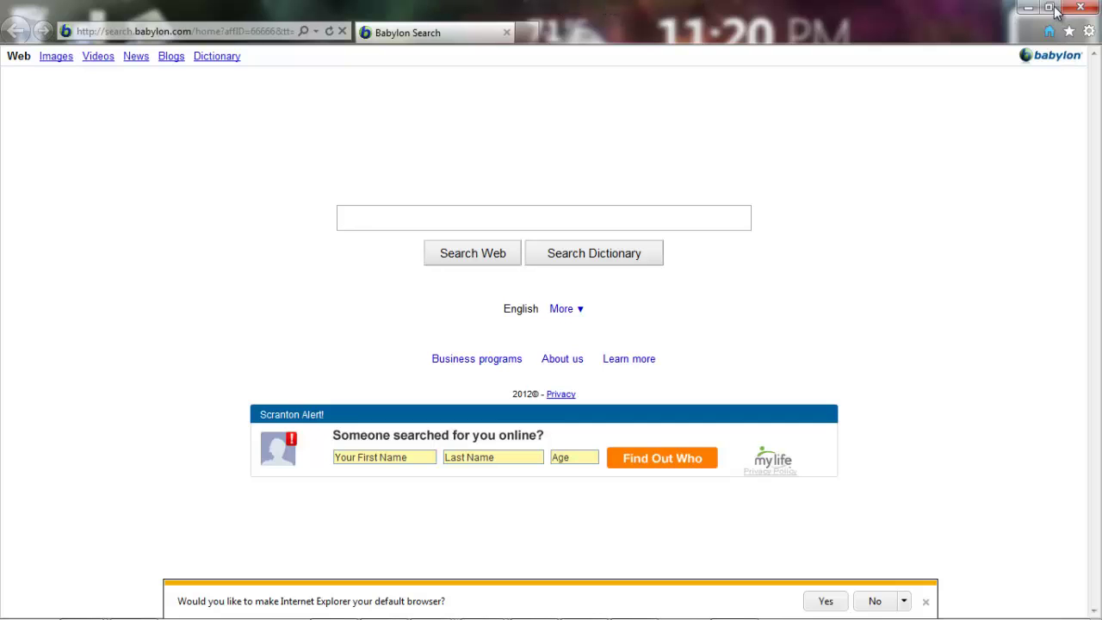
Step: Restart Internet Explorer to check which home page it loads, and close it
left_click(1080, 8)
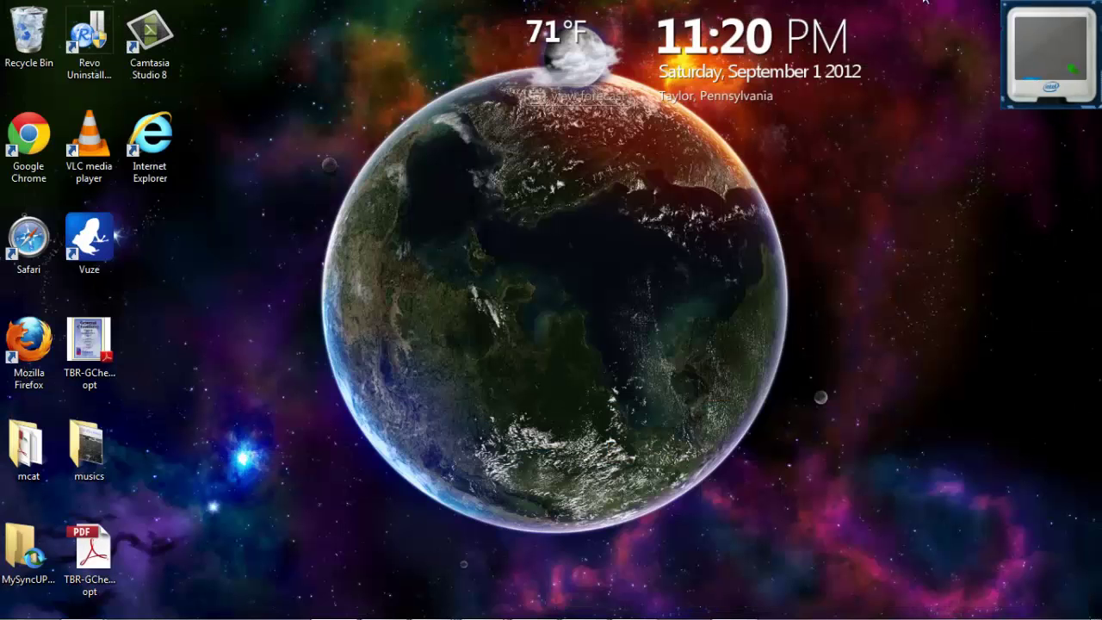
double_click(157, 153)
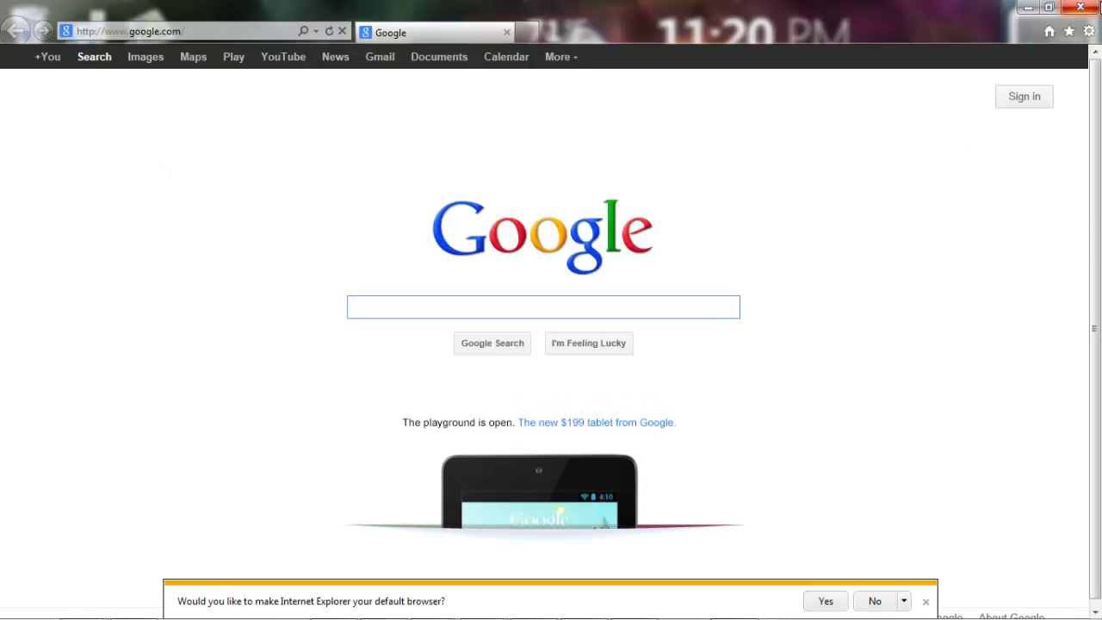
left_click(1080, 8)
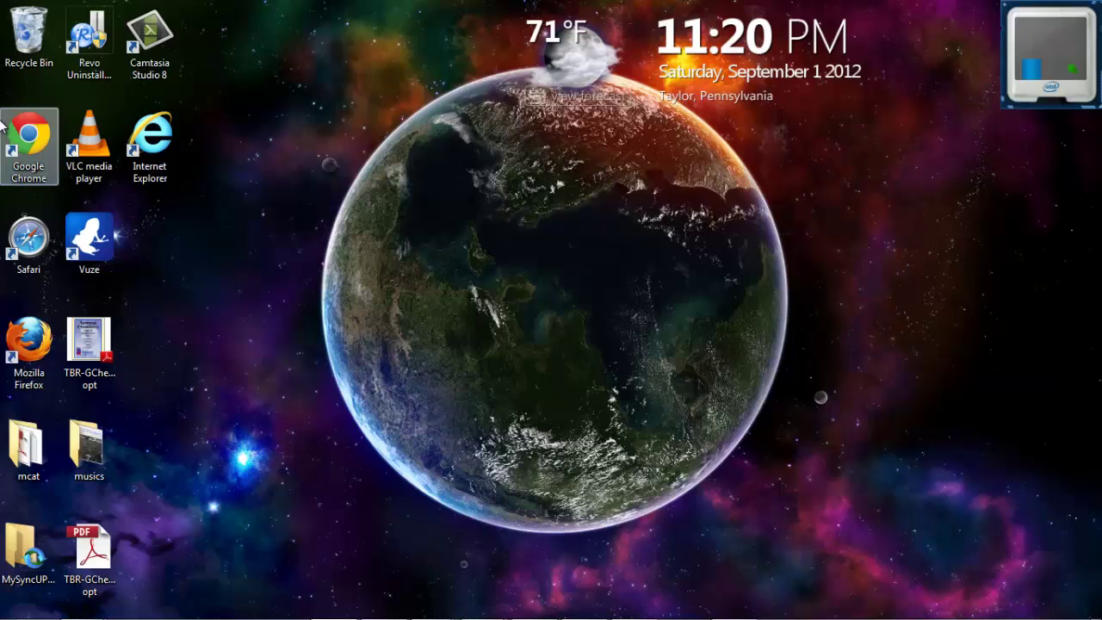
Step: Switch to Google Chrome and look through the installed extensions for Babylon entries
double_click(16, 128)
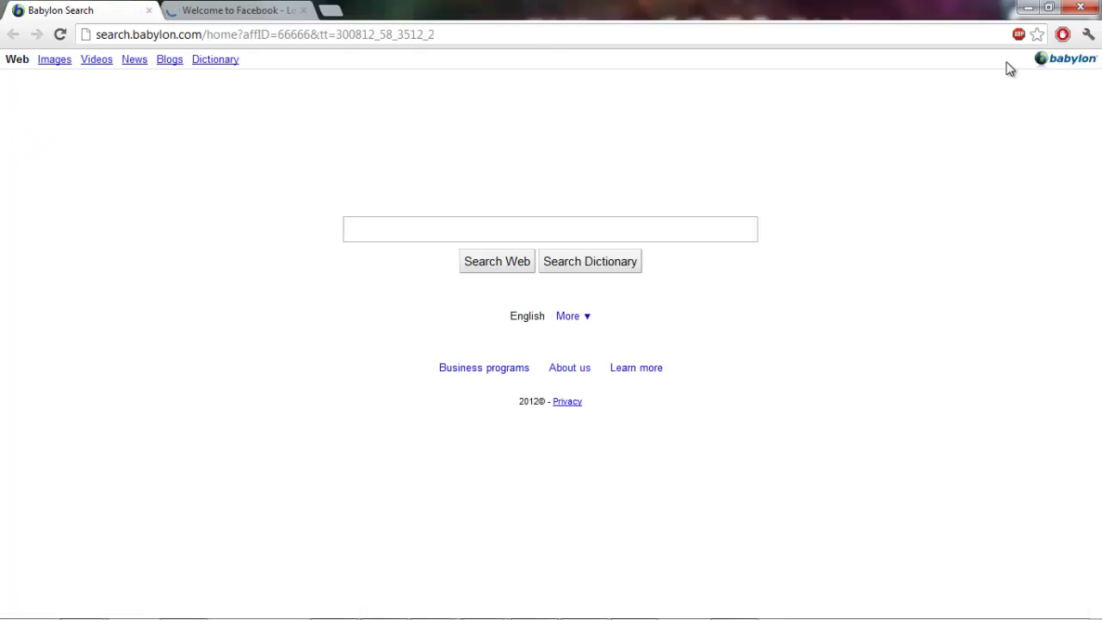
left_click(1093, 35)
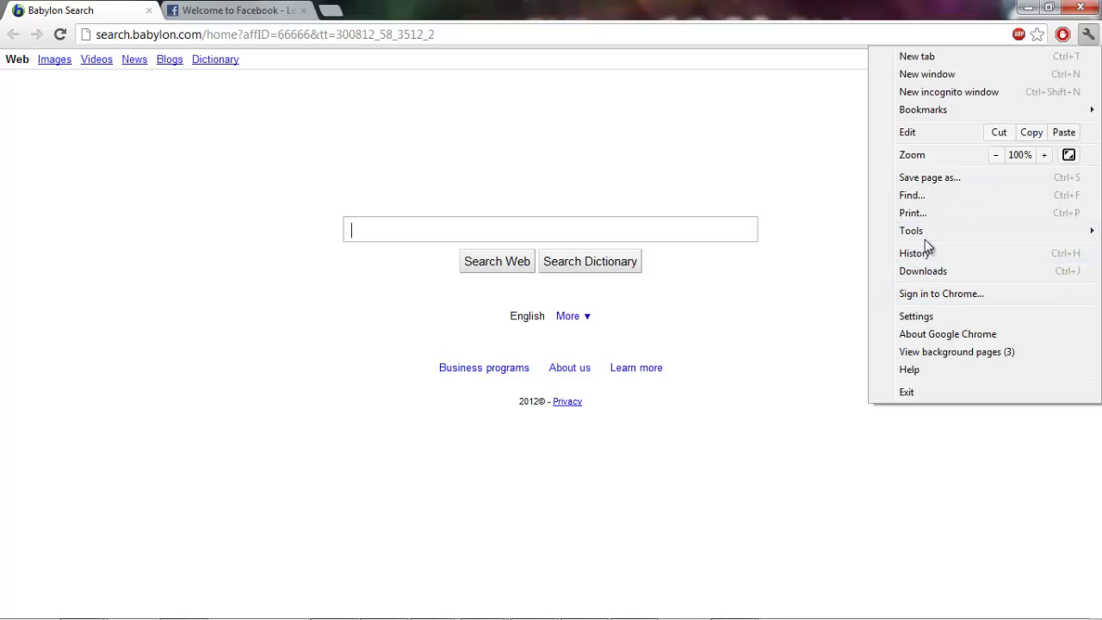
mouse_move(926, 236)
left_click(702, 252)
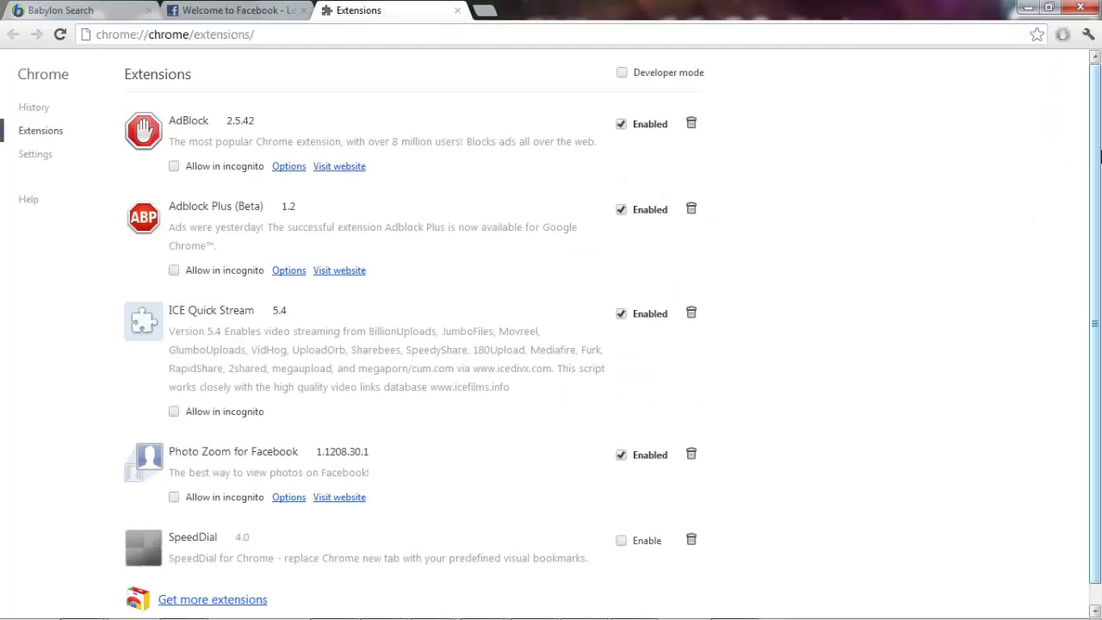
scroll(1095, 189, "down", 1)
scroll(1095, 222, "up", 1)
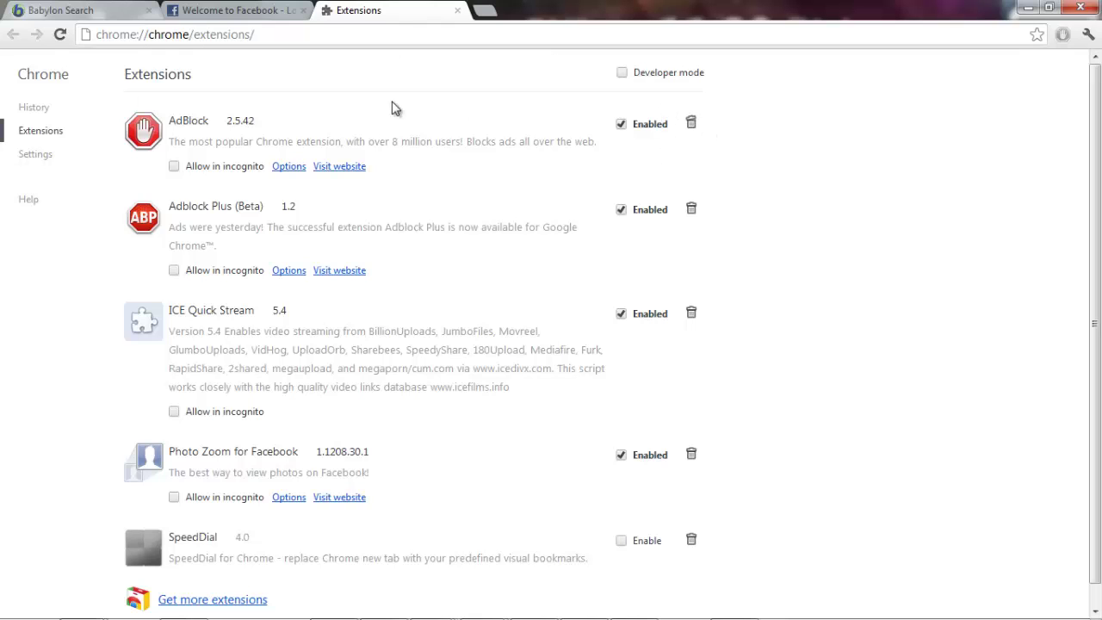
Step: Remove Babylon Search from Chrome's startup pages, and relaunch the browser to check what it opens
left_click(36, 155)
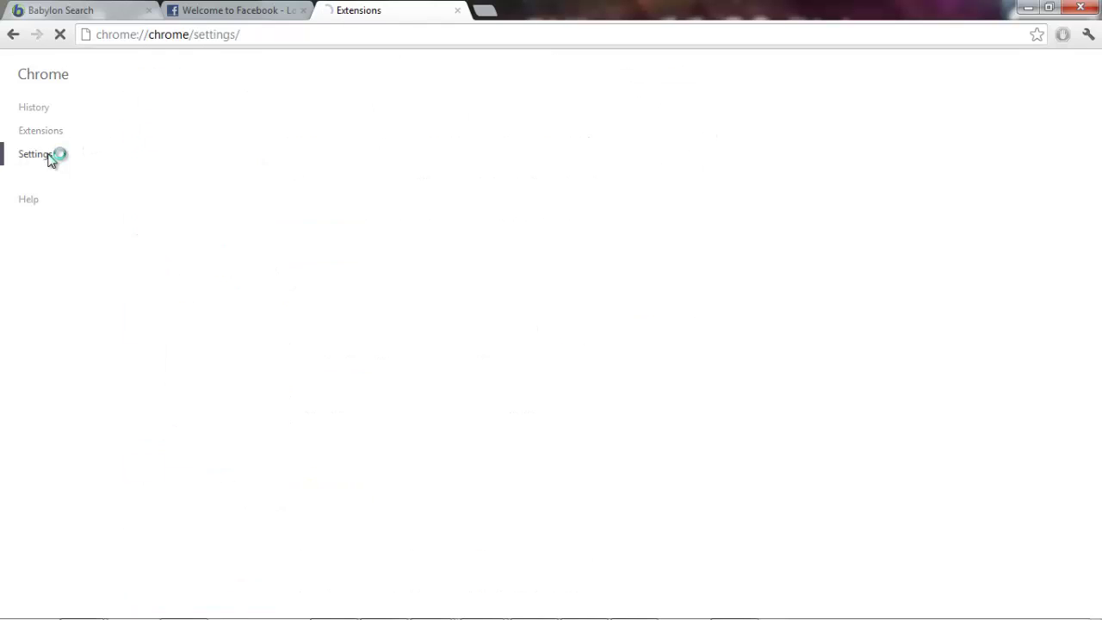
scroll(502, 146, "down", 1)
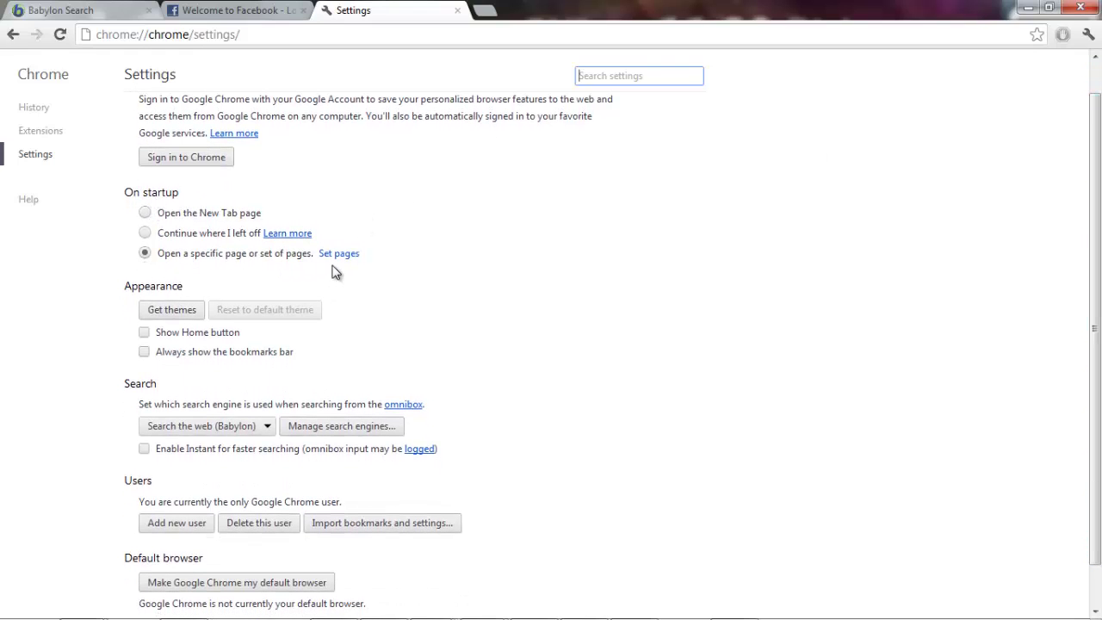
left_click(337, 255)
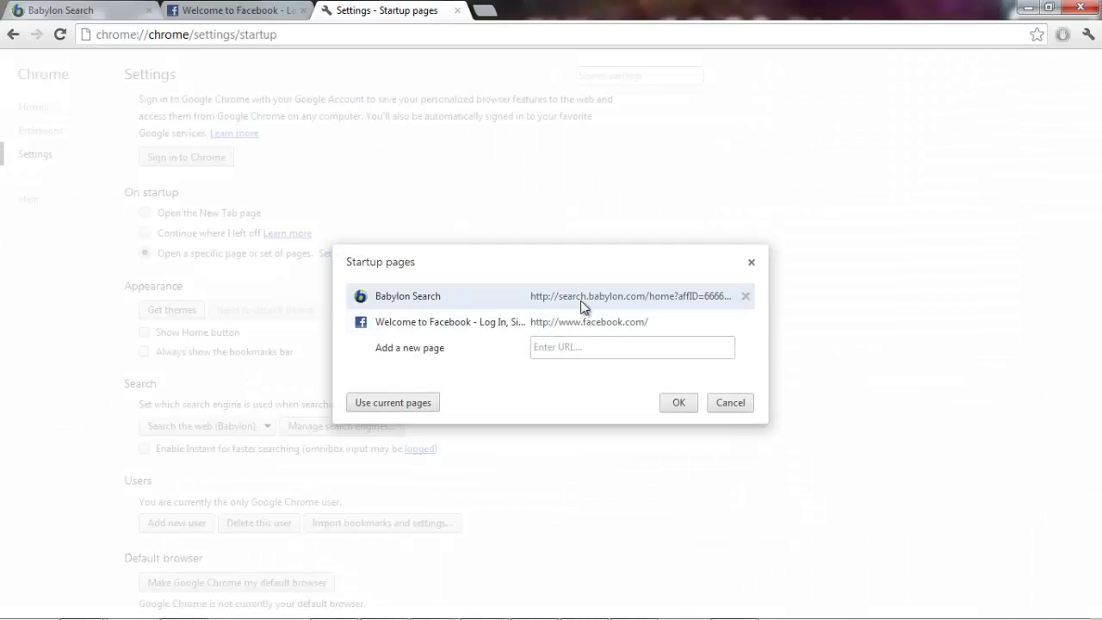
left_click(745, 297)
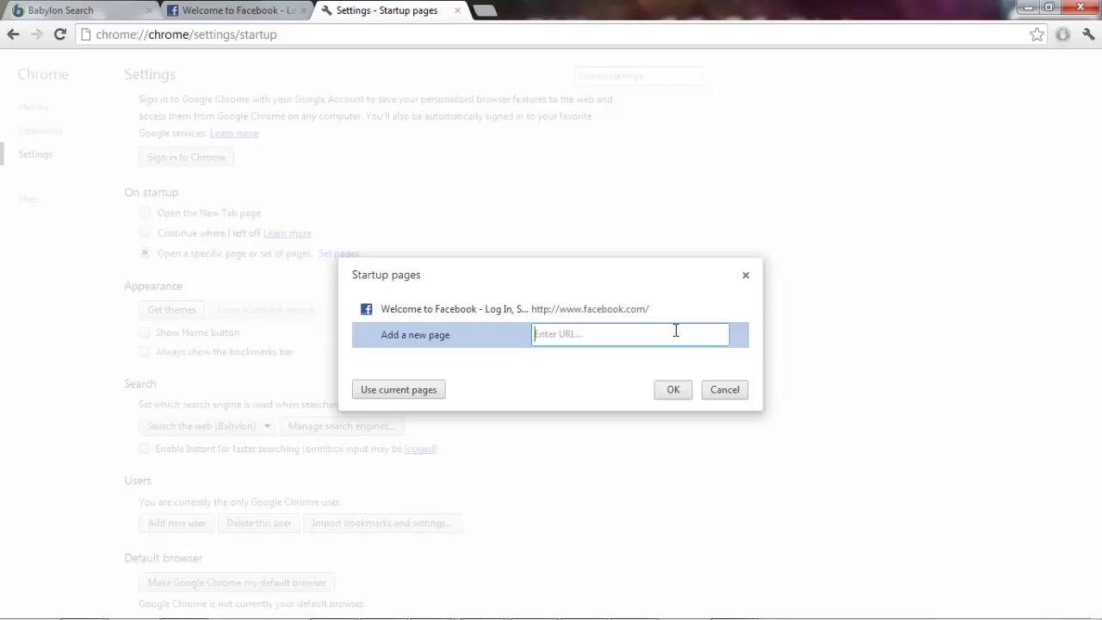
mouse_move(747, 314)
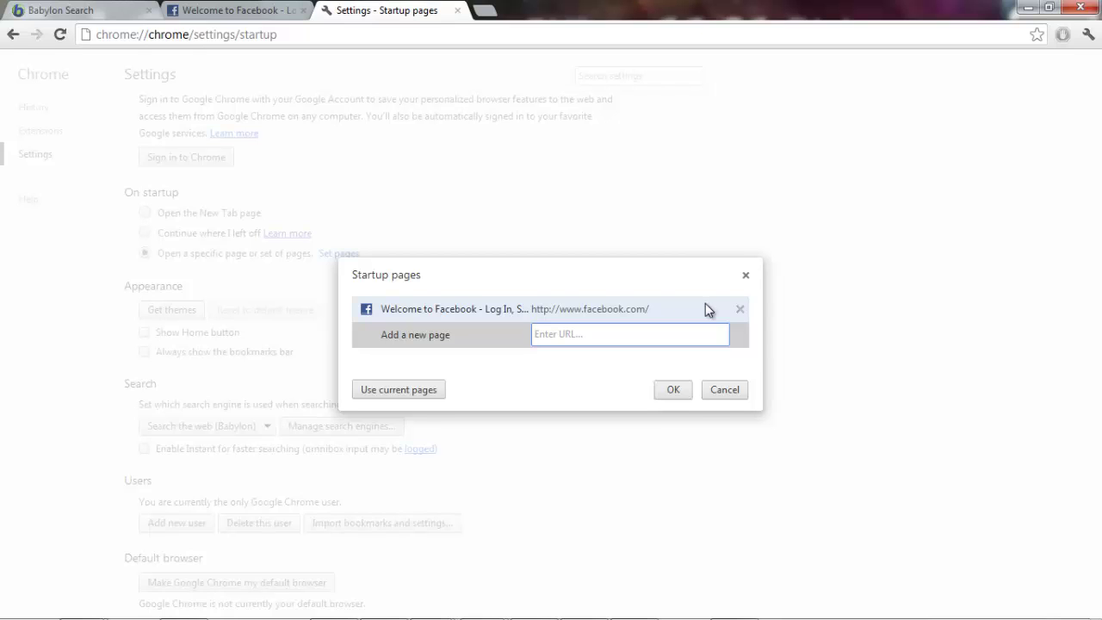
left_click(673, 392)
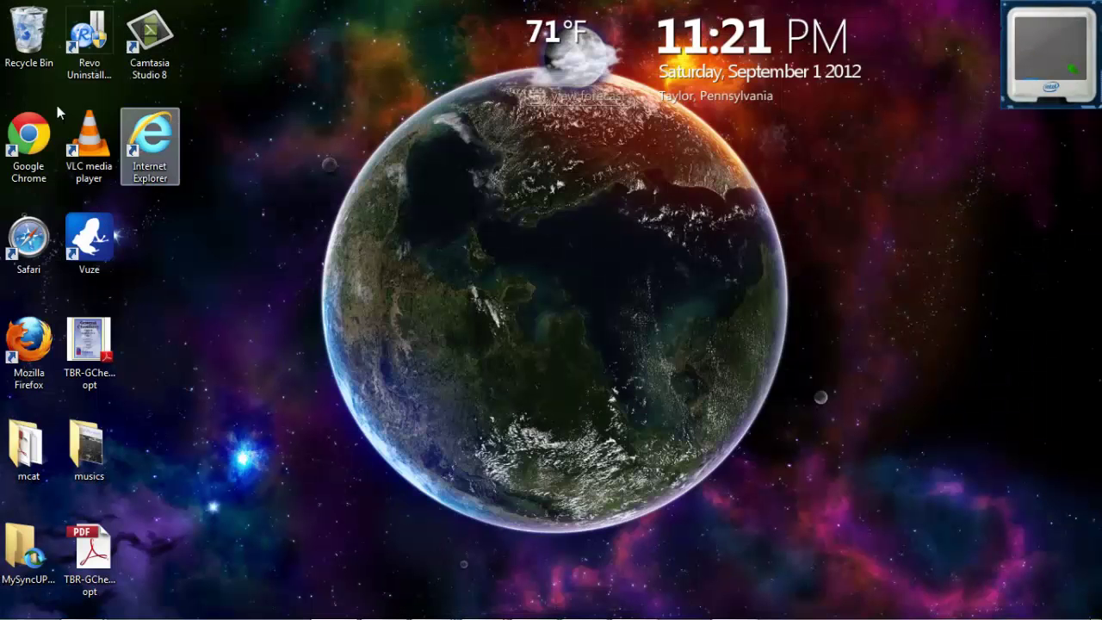
double_click(16, 129)
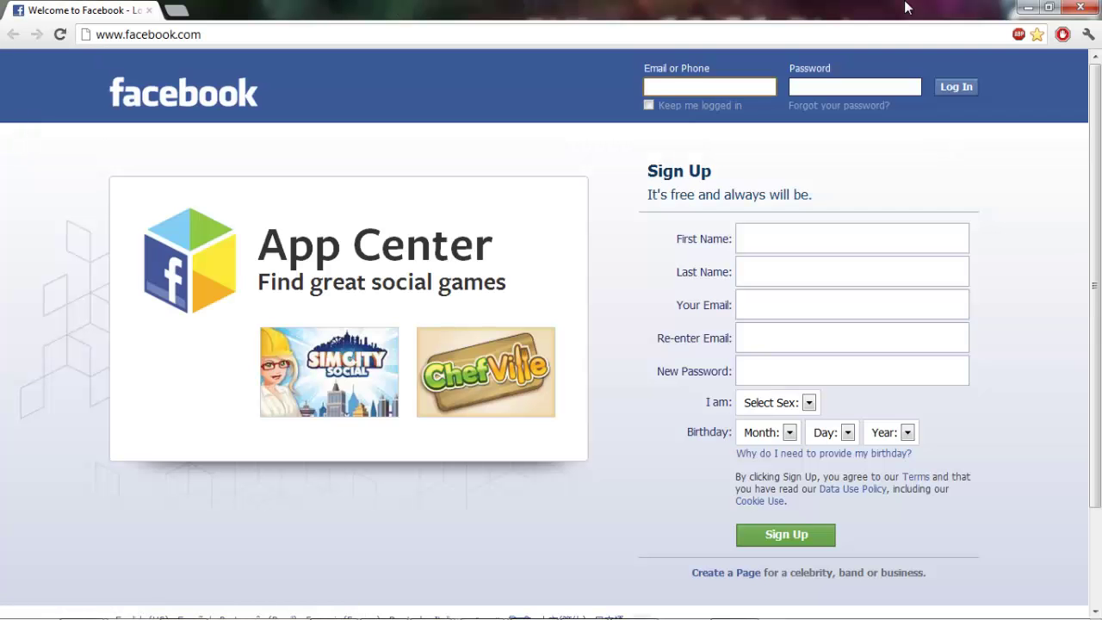
left_click(1080, 8)
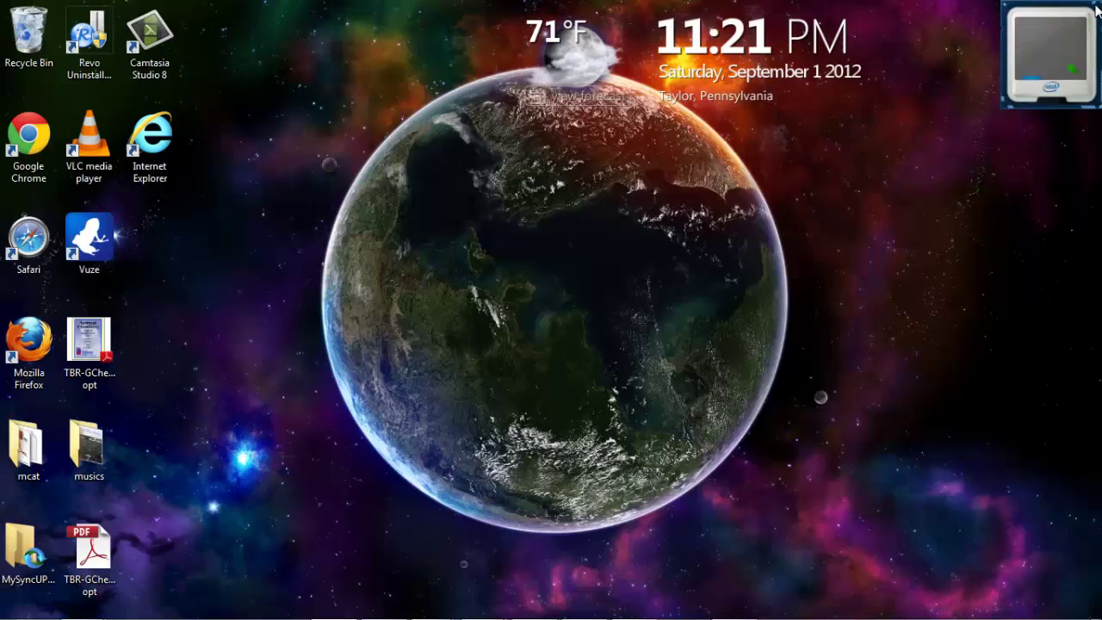
Step: Switch to Mozilla Firefox, maximize its window, and clear the Babylon address from the address bar
double_click(35, 325)
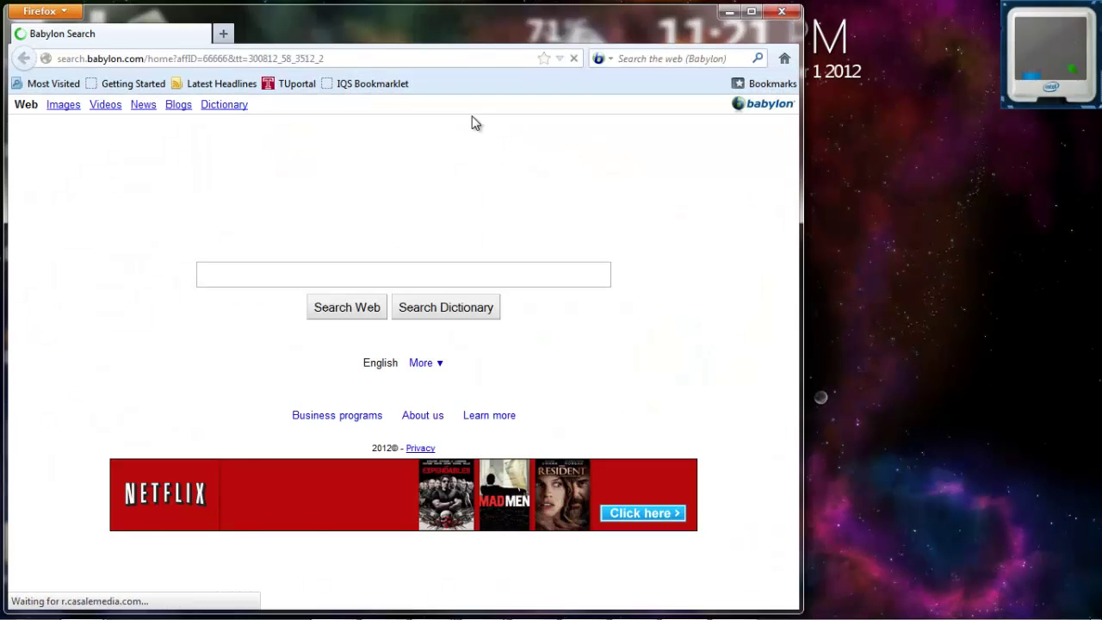
left_click(748, 11)
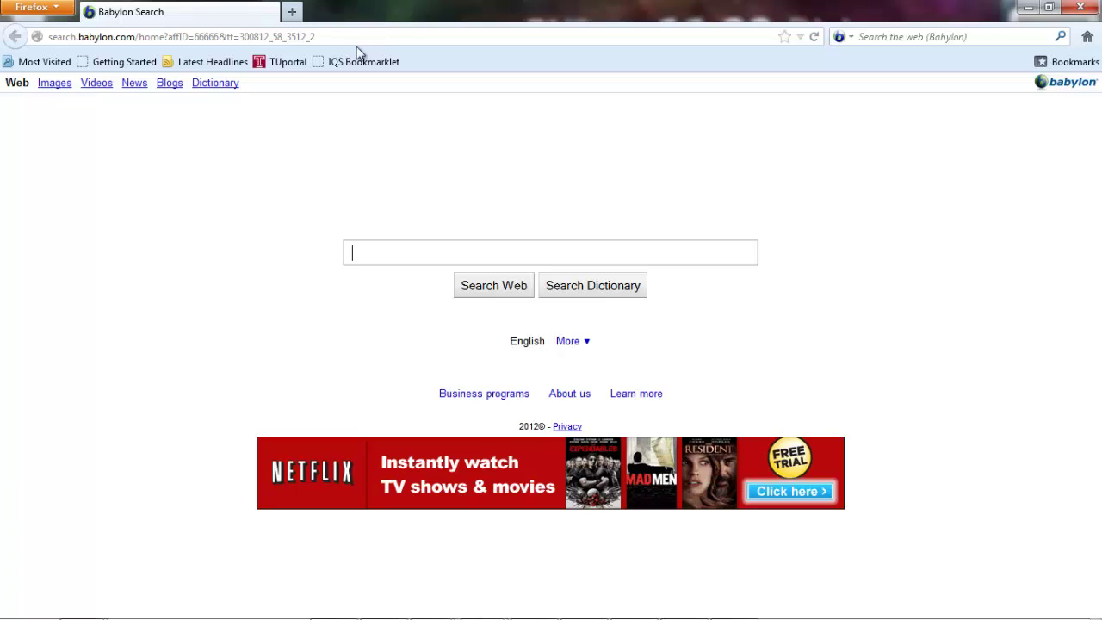
left_click(357, 37)
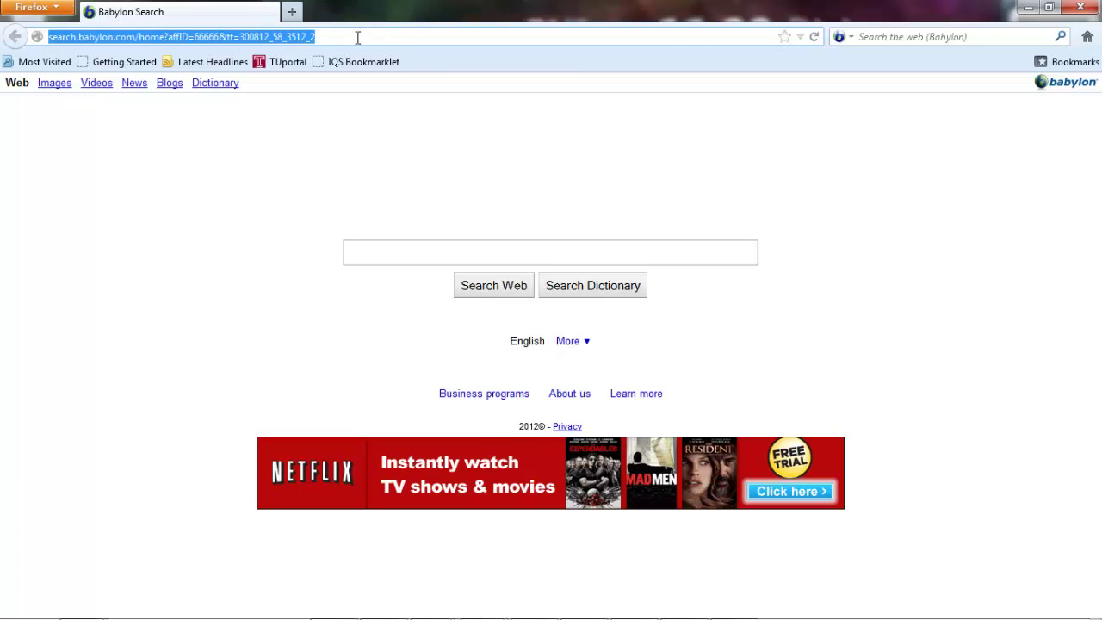
key("BackSpace")
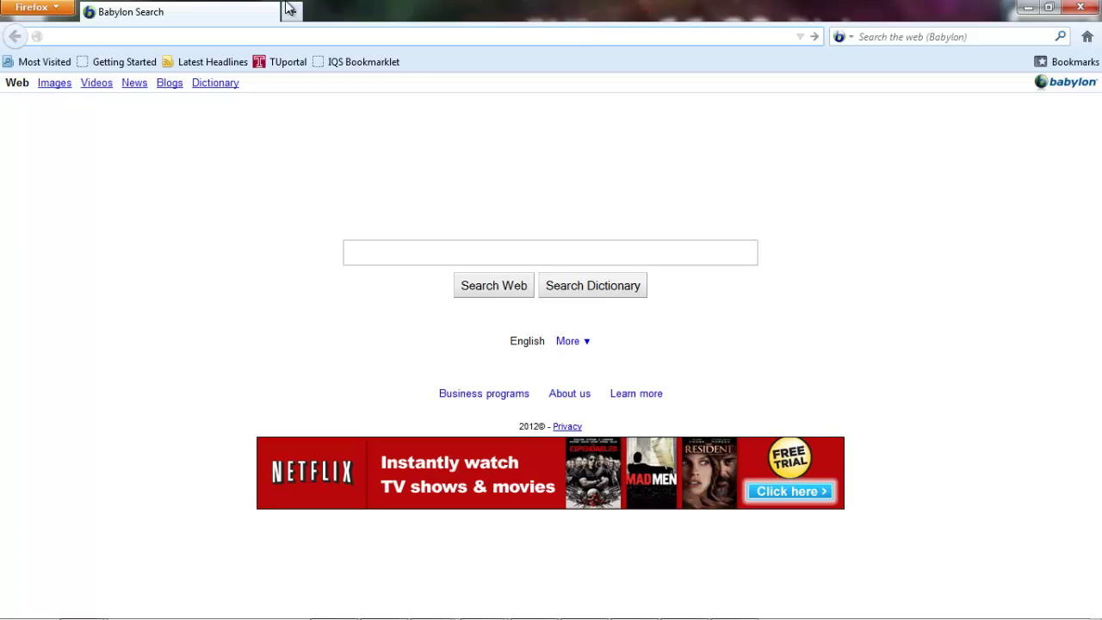
Step: Check Firefox's extensions, appearance and plugins lists for Babylon entries, and close the Add-ons Manager
left_click(45, 8)
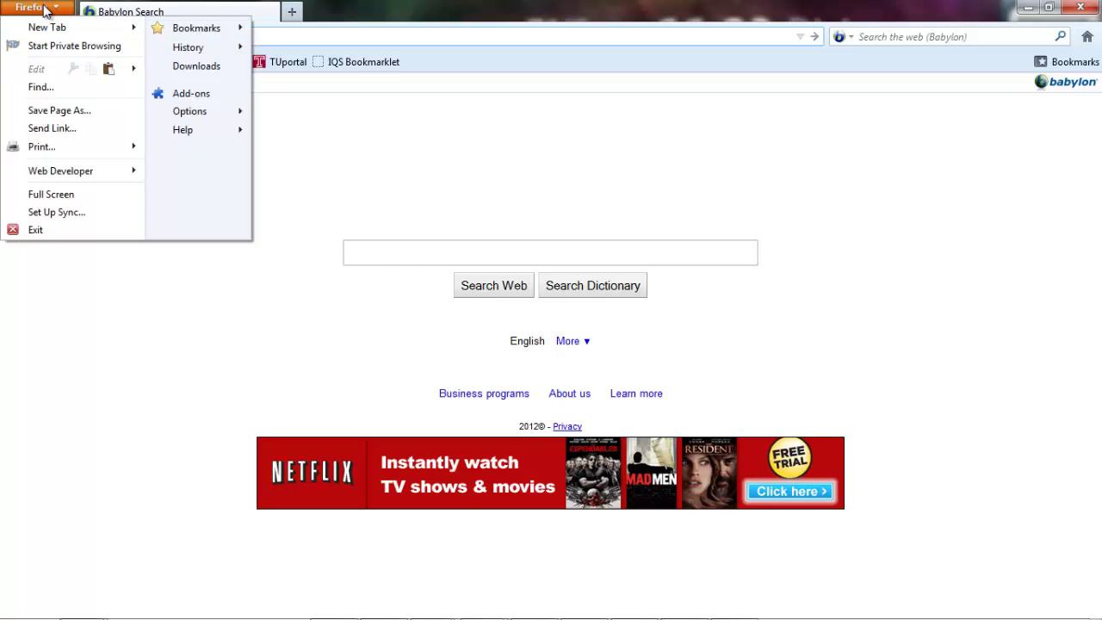
left_click(189, 93)
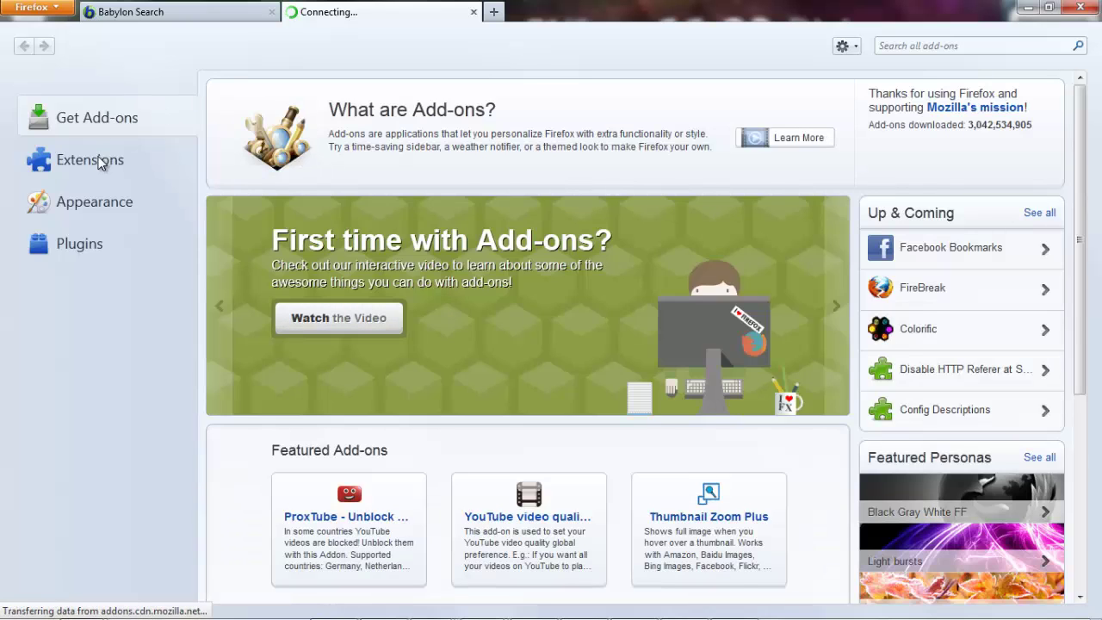
left_click(101, 161)
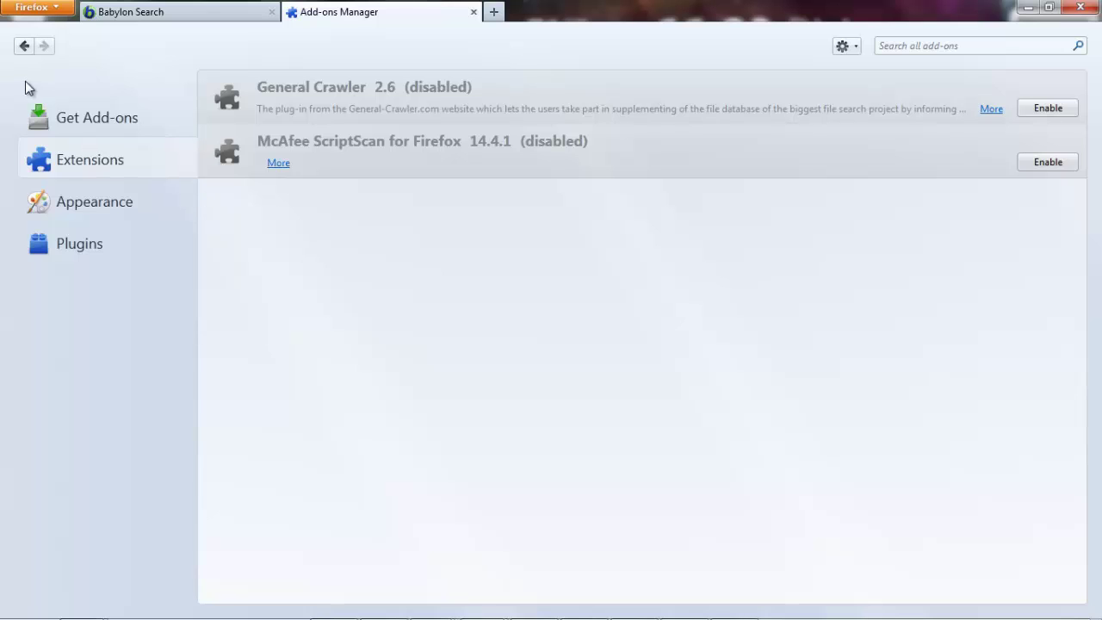
left_click(100, 203)
left_click(57, 245)
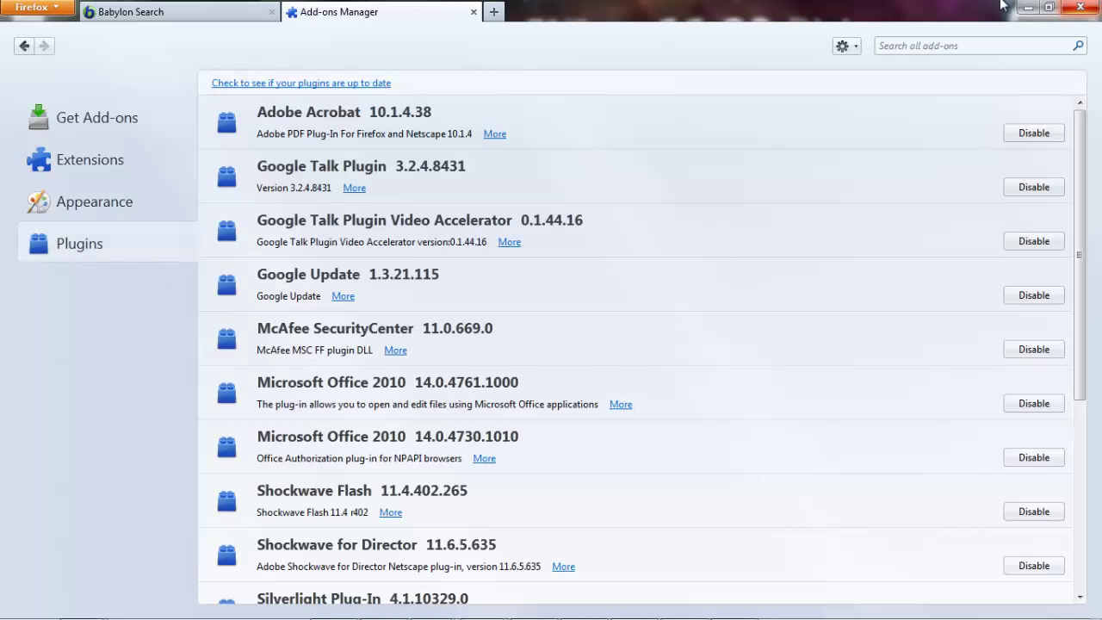
left_click(473, 12)
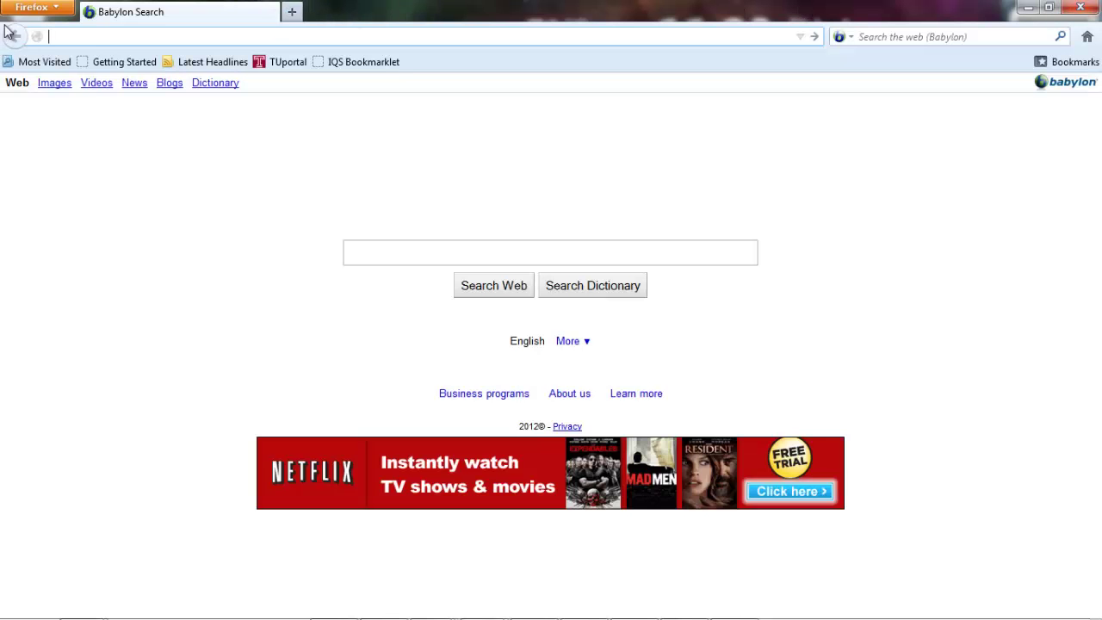
left_click(34, 8)
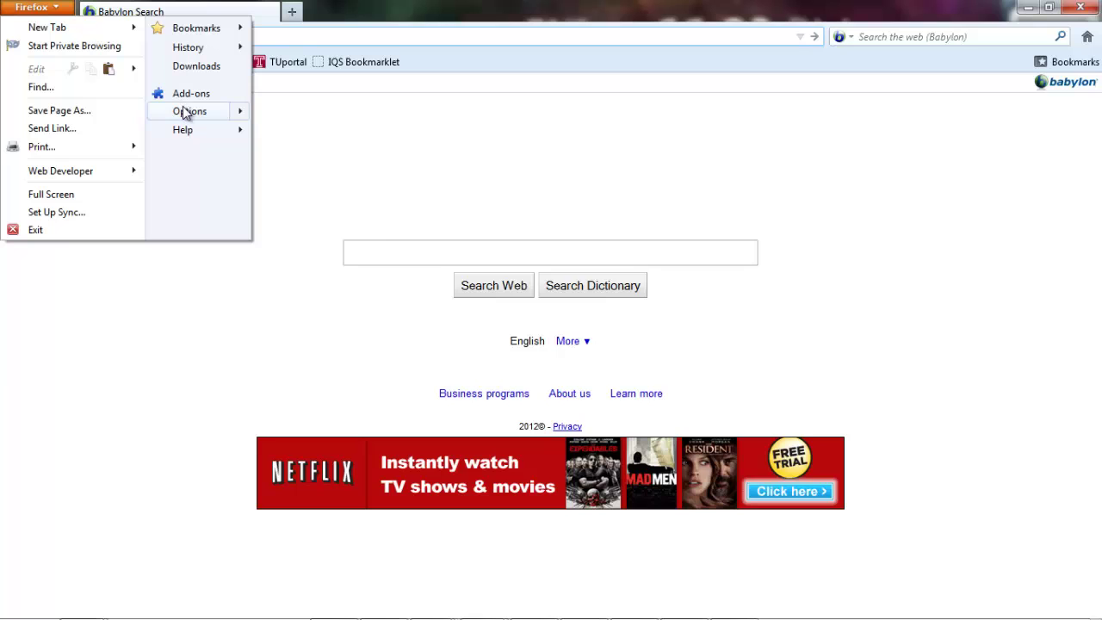
mouse_move(186, 114)
left_click(310, 122)
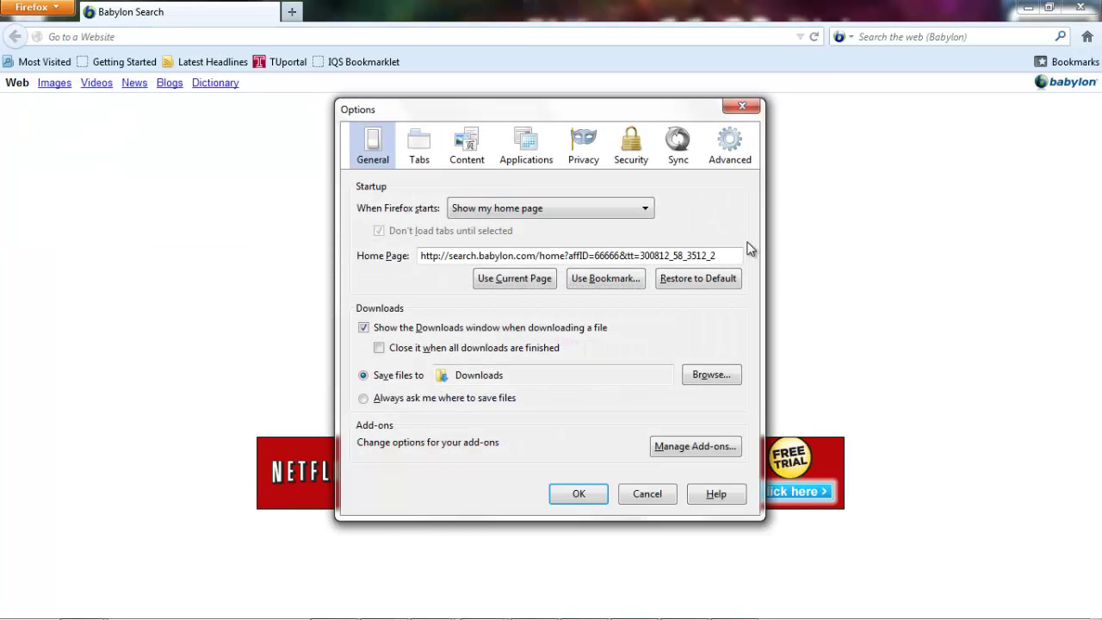
left_click_drag(729, 256, 377, 271)
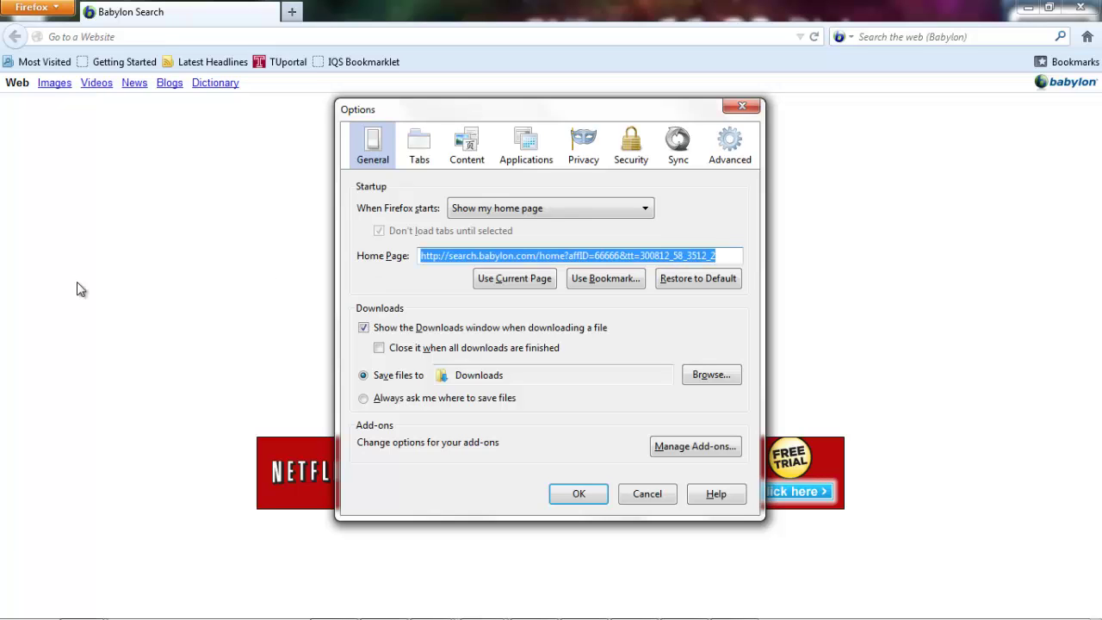
key("Delete")
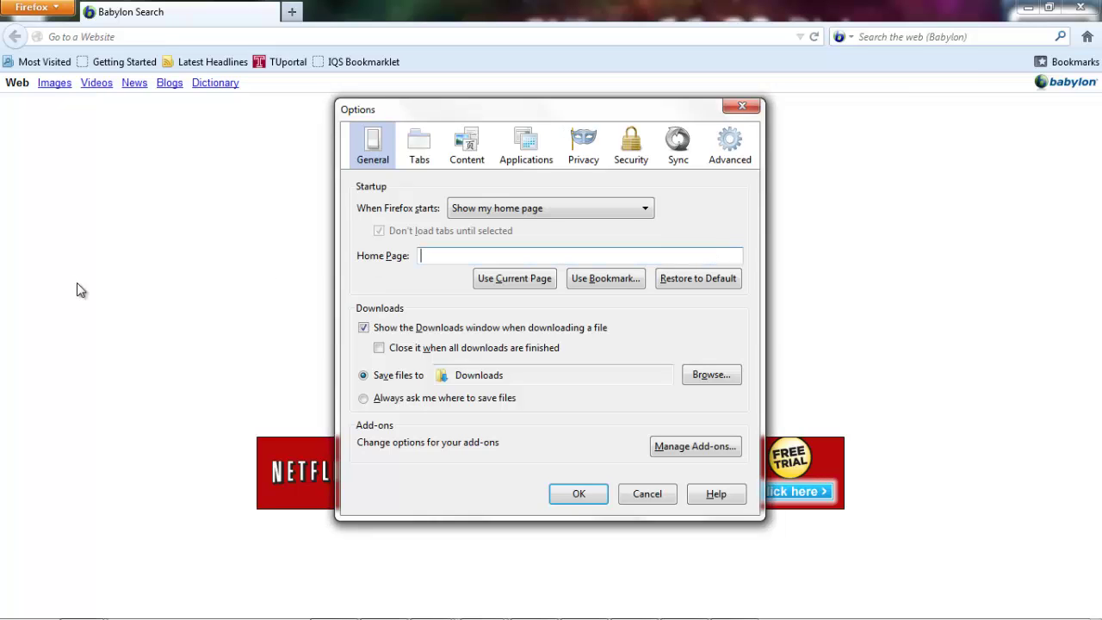
type("www")
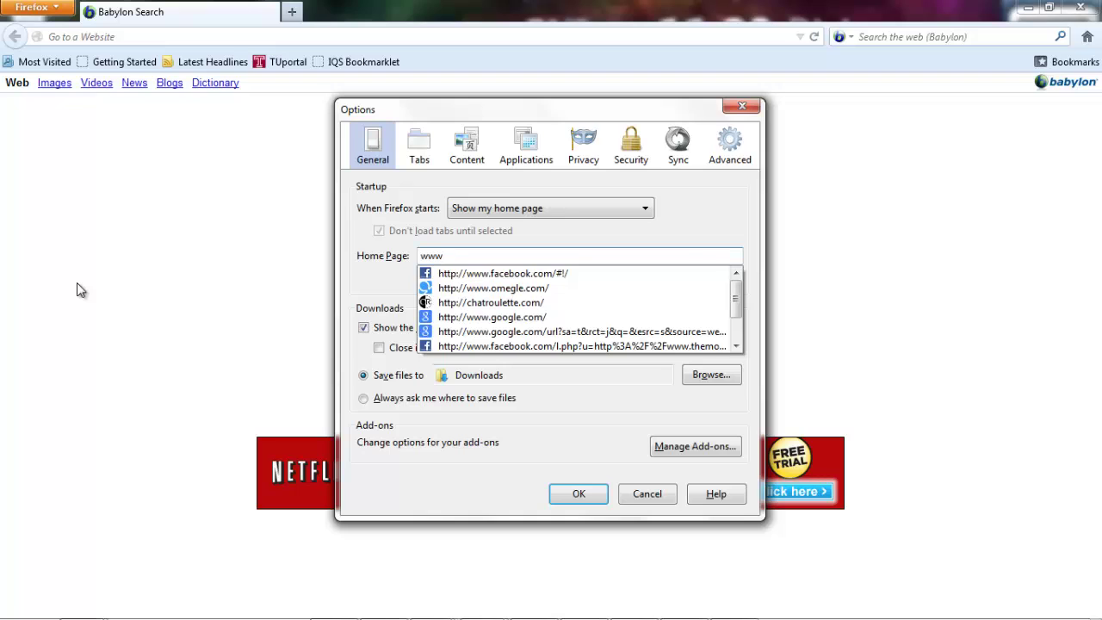
left_click(662, 274)
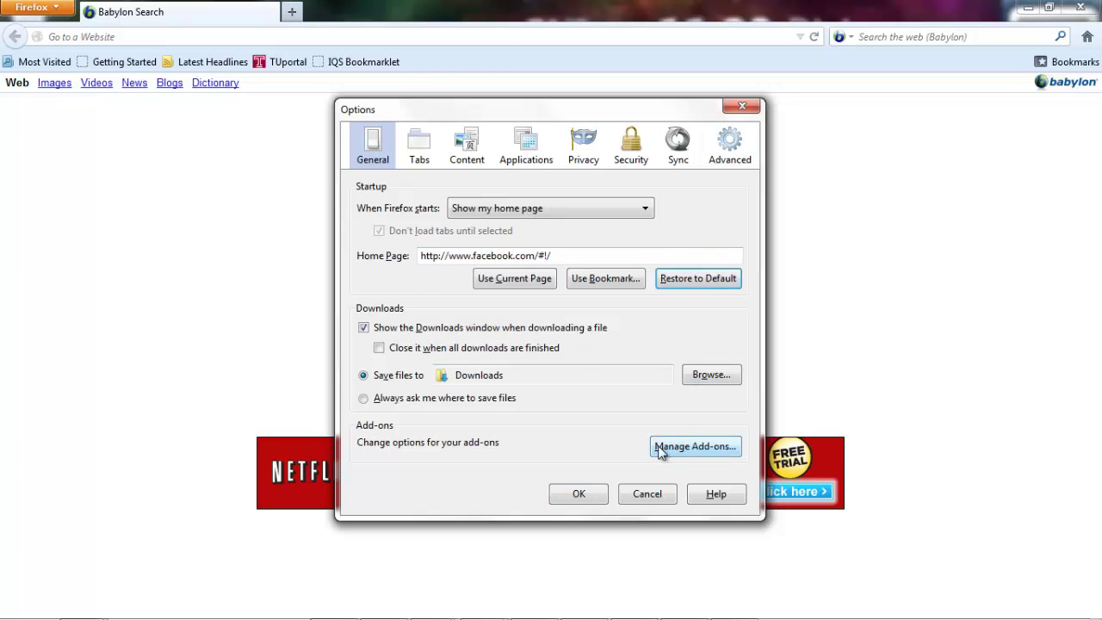
left_click(576, 495)
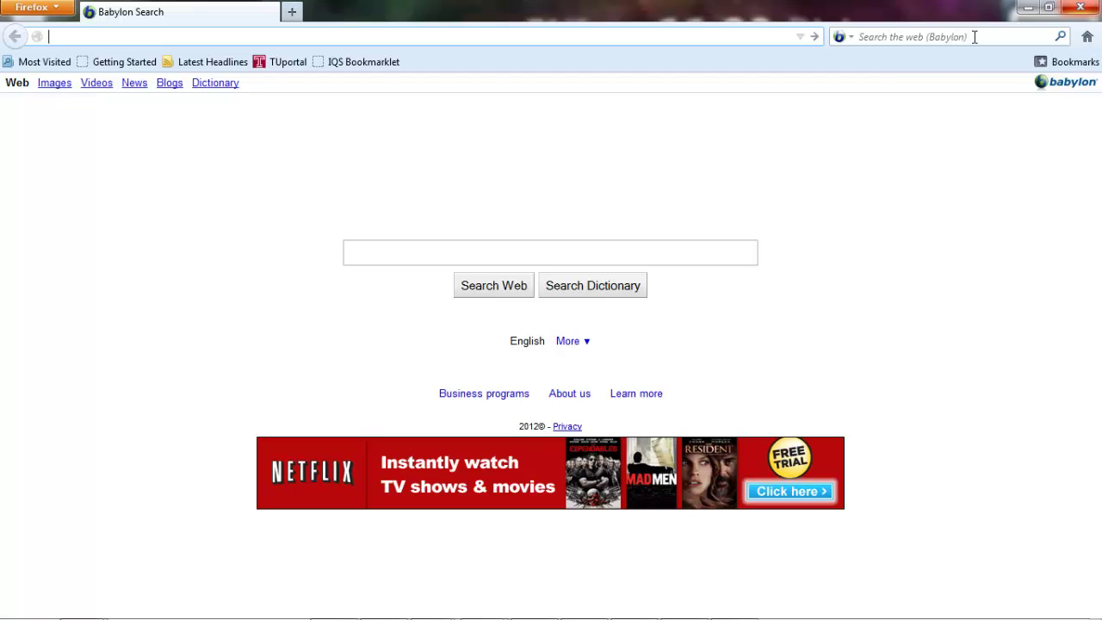
left_click(1098, 16)
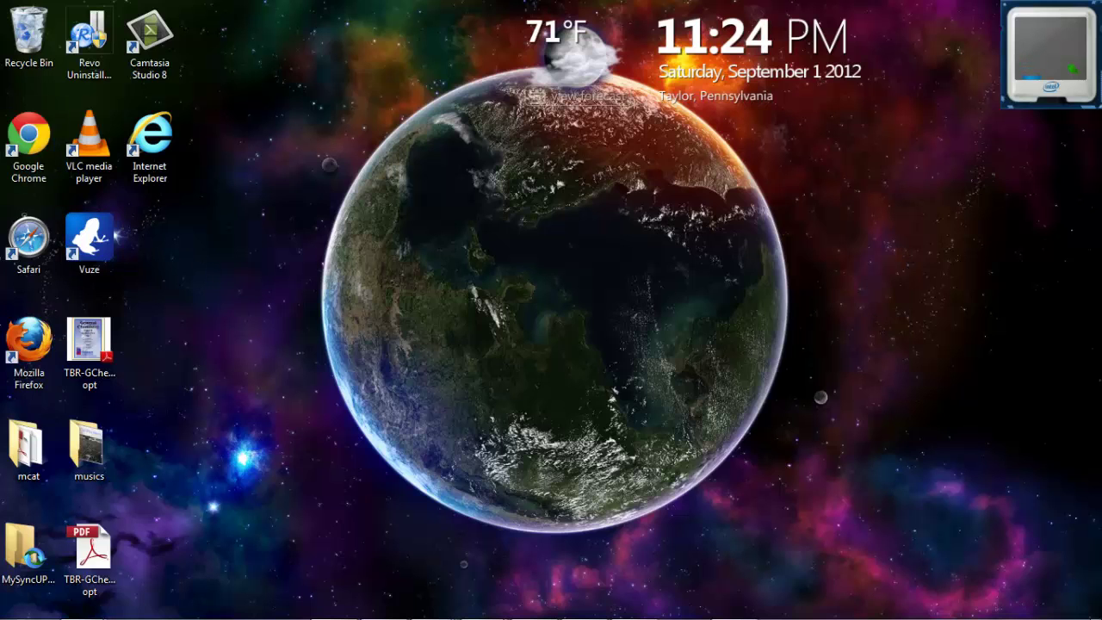
double_click(10, 322)
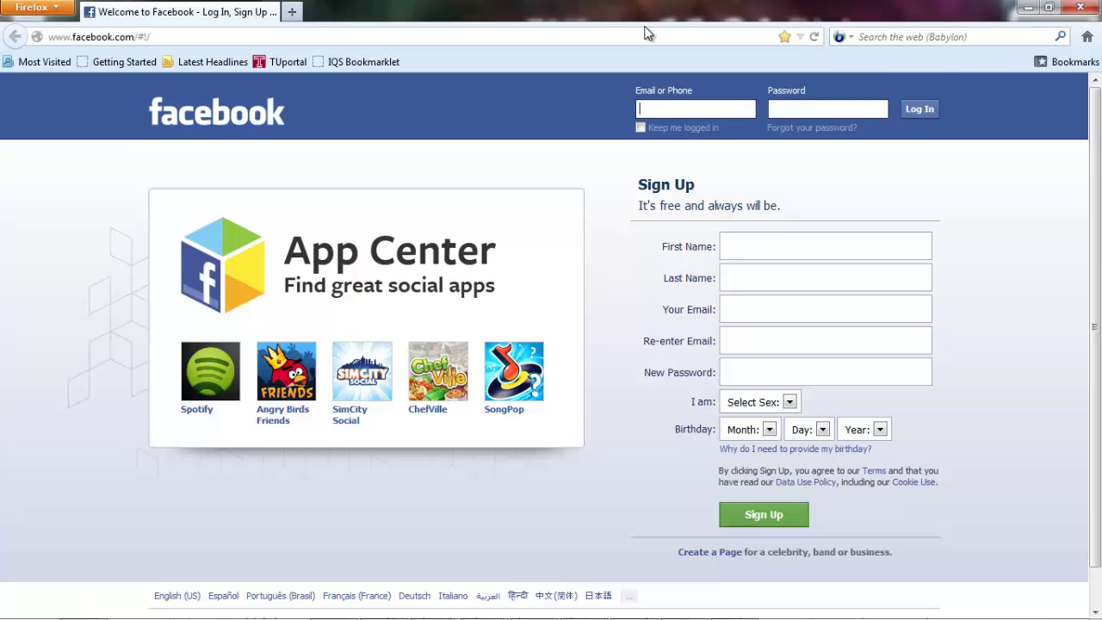
Step: Open Firefox's advanced preferences page at about:config and accept the warranty warning
left_click(433, 35)
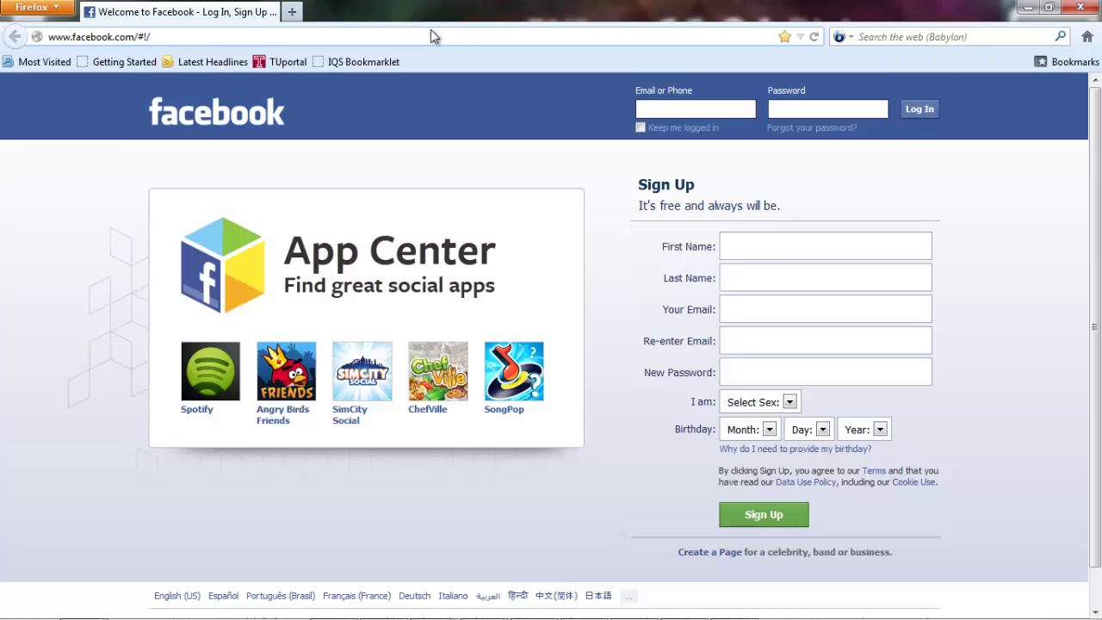
key("BackSpace")
key("BackSpace")
key("BackSpace")
key("BackSpace")
key("BackSpace")
key("BackSpace")
key("BackSpace")
key("BackSpace")
key("BackSpace")
key("BackSpace")
key("BackSpace")
key("BackSpace")
key("BackSpace")
key("BackSpace")
key("BackSpace")
key("BackSpace")
key("BackSpace")
key("BackSpace")
key("BackSpace")
key("BackSpace")
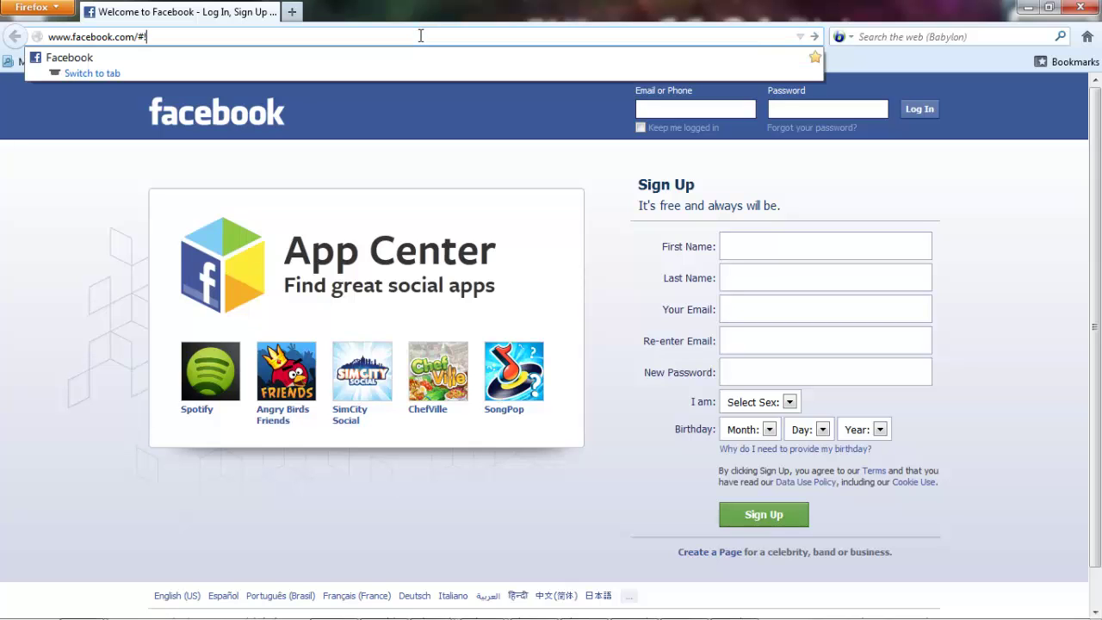
type("about")
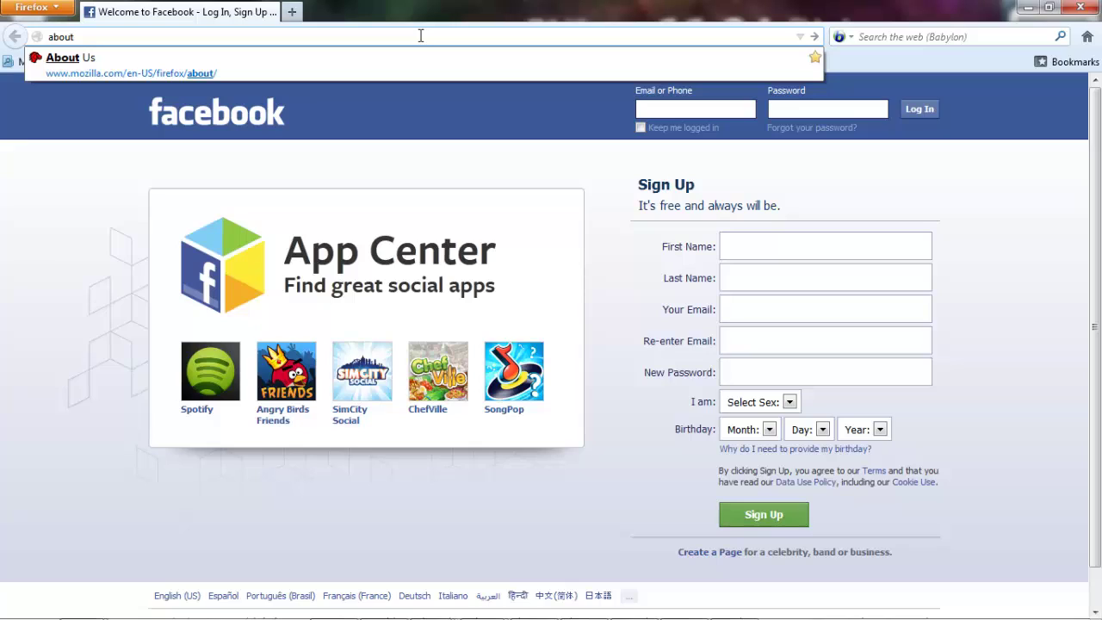
type(":")
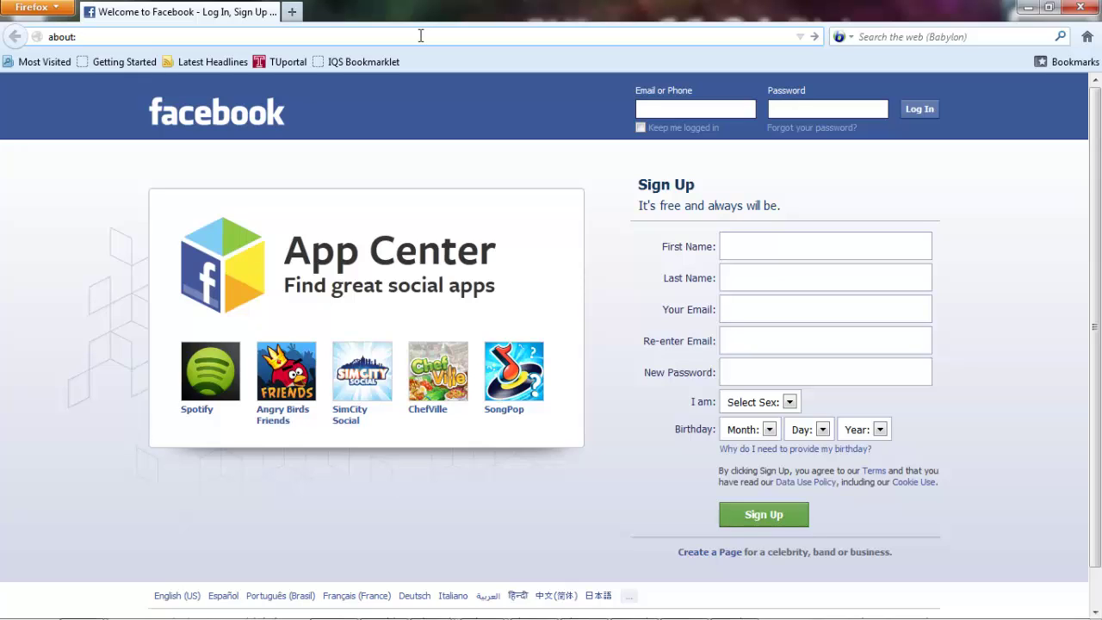
type("config")
key("Return")
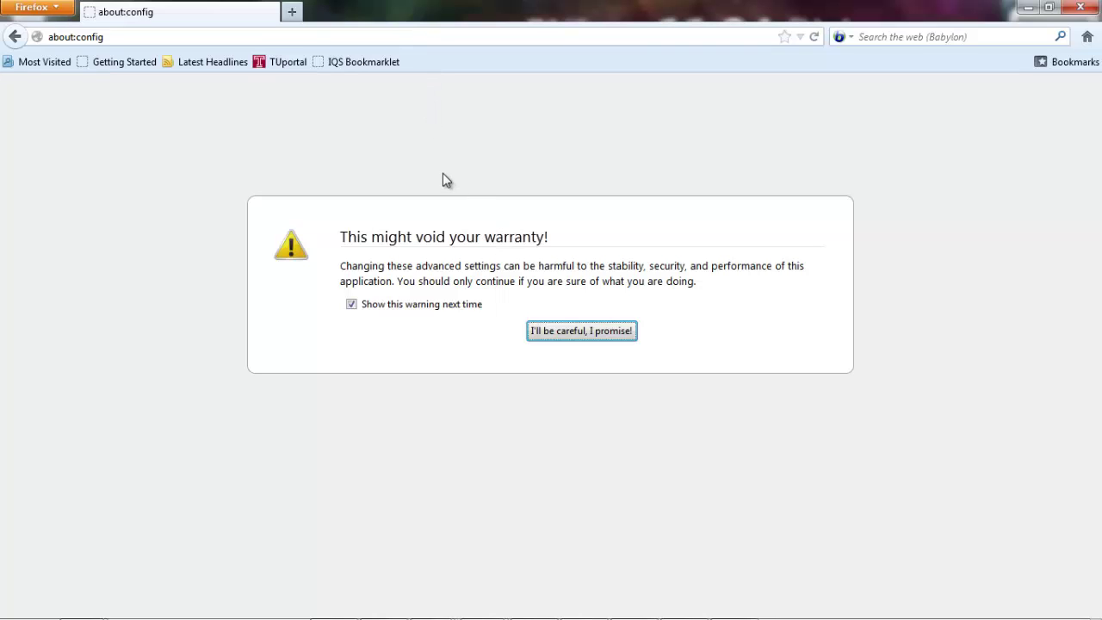
left_click(583, 329)
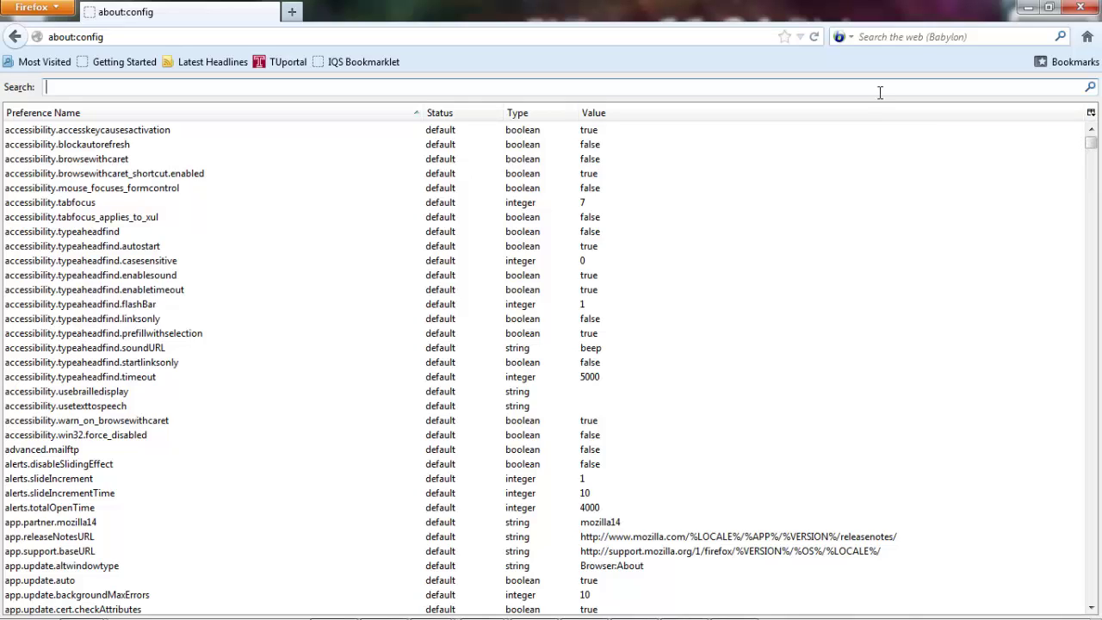
Step: Filter the preferences by babylon, and reset browser.babylon.HPOnNewTab and browser.newtab.url to their defaults
type("b")
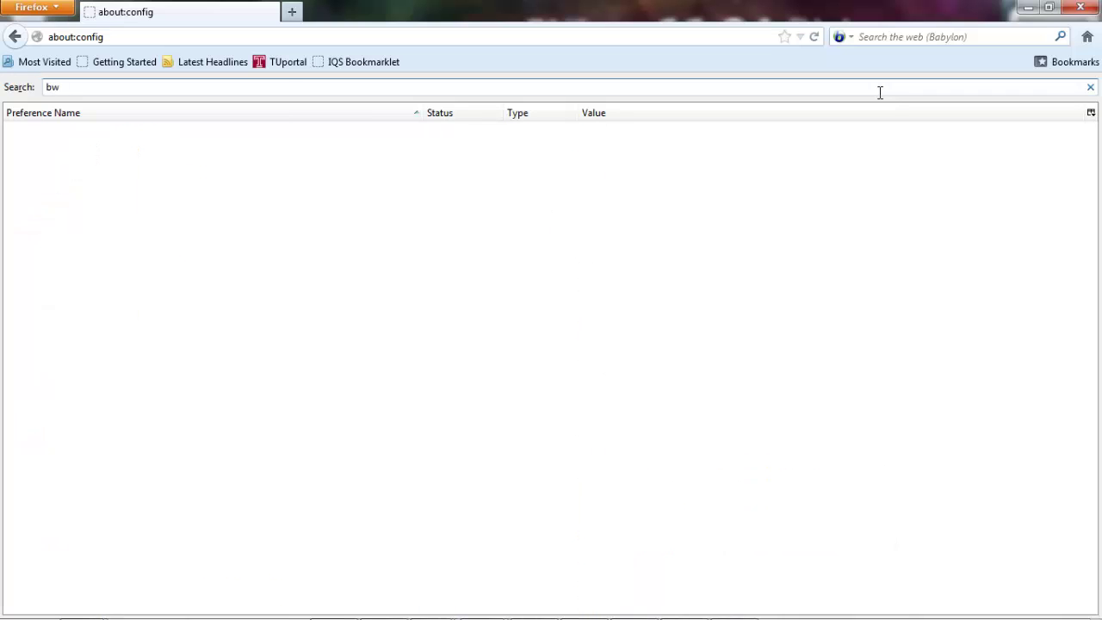
type("abylon")
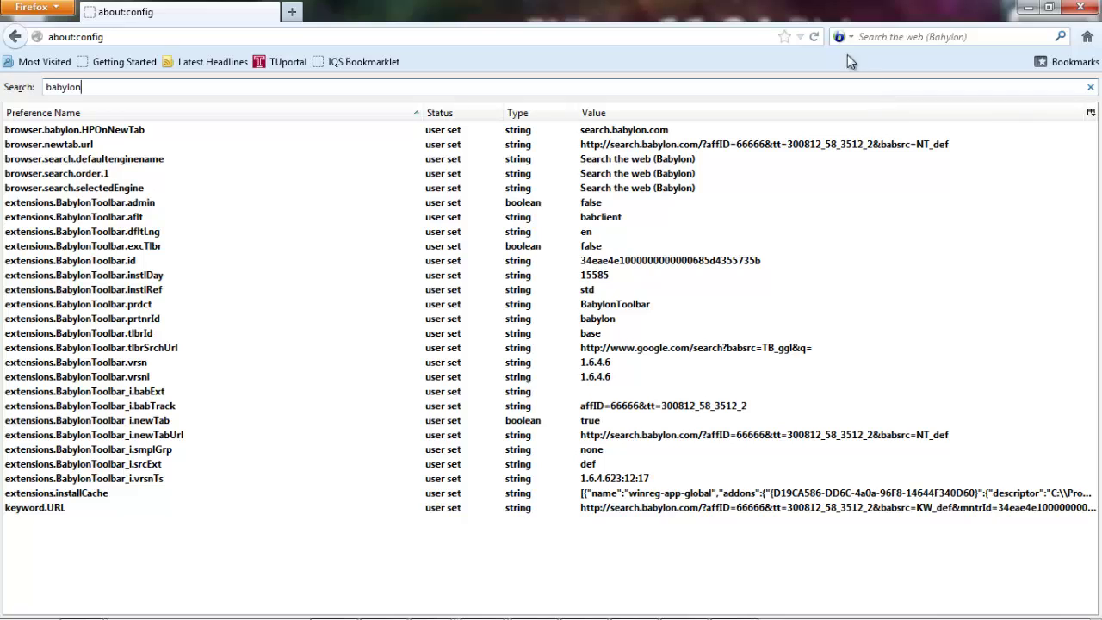
left_click(470, 345)
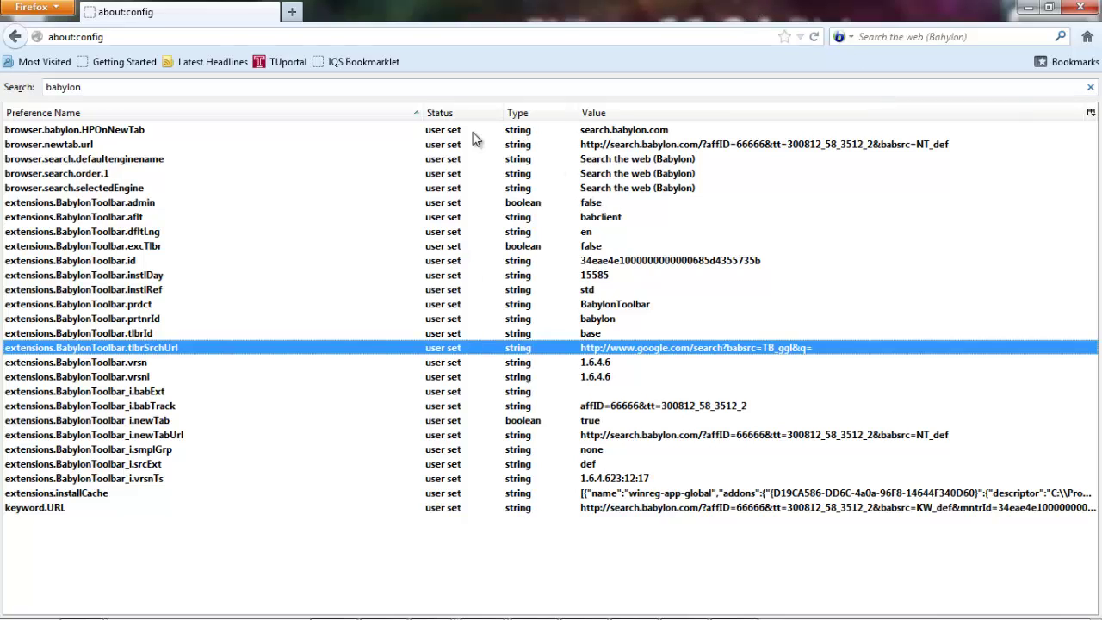
left_click(530, 133)
right_click(531, 140)
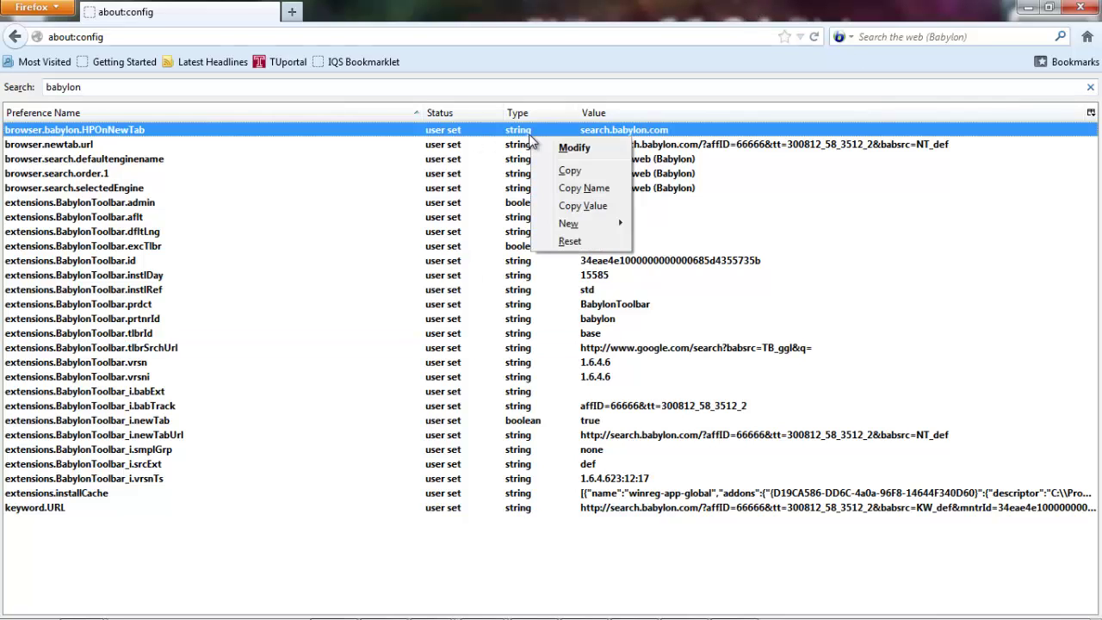
left_click(569, 241)
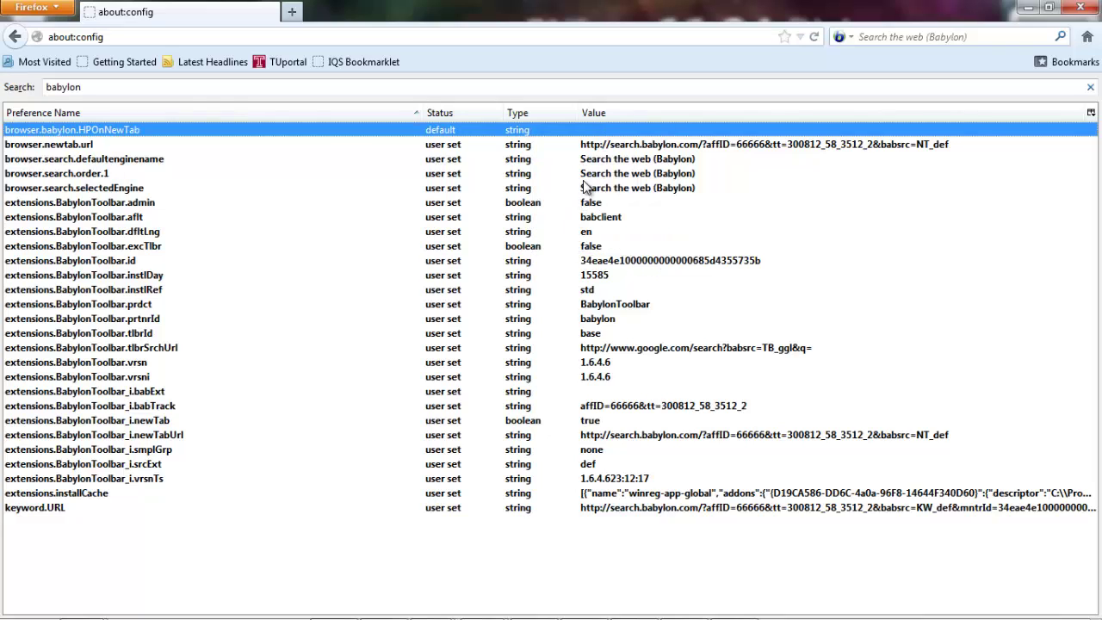
right_click(603, 150)
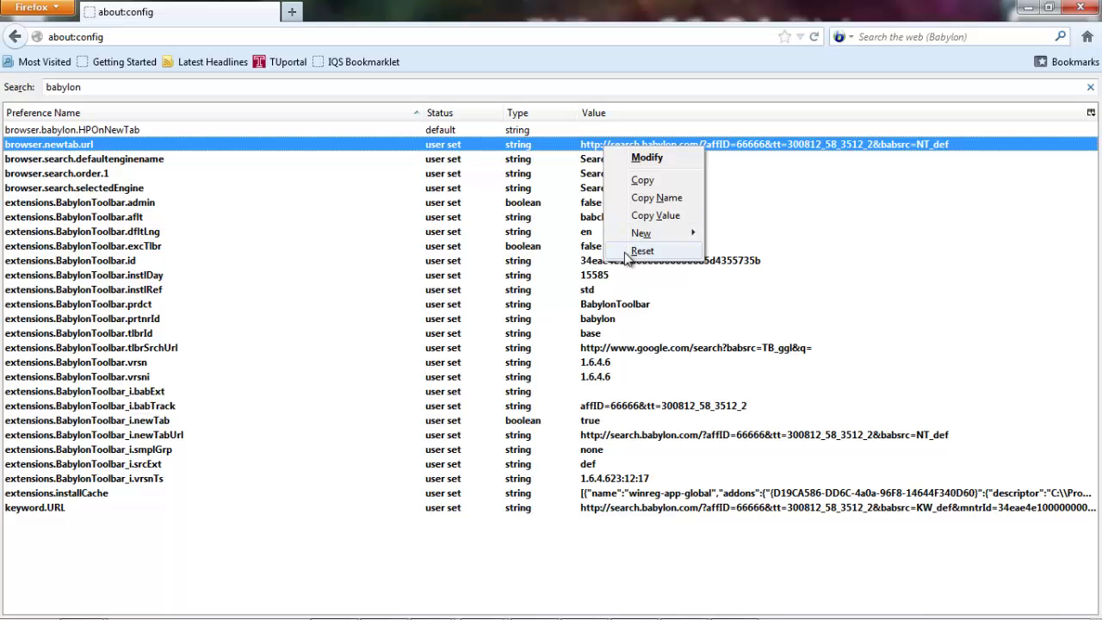
left_click(630, 251)
Step: Reset the browser.search.defaultenginename, browser.search.order.1 and browser.search.selectedEngine preferences to their defaults
right_click(608, 160)
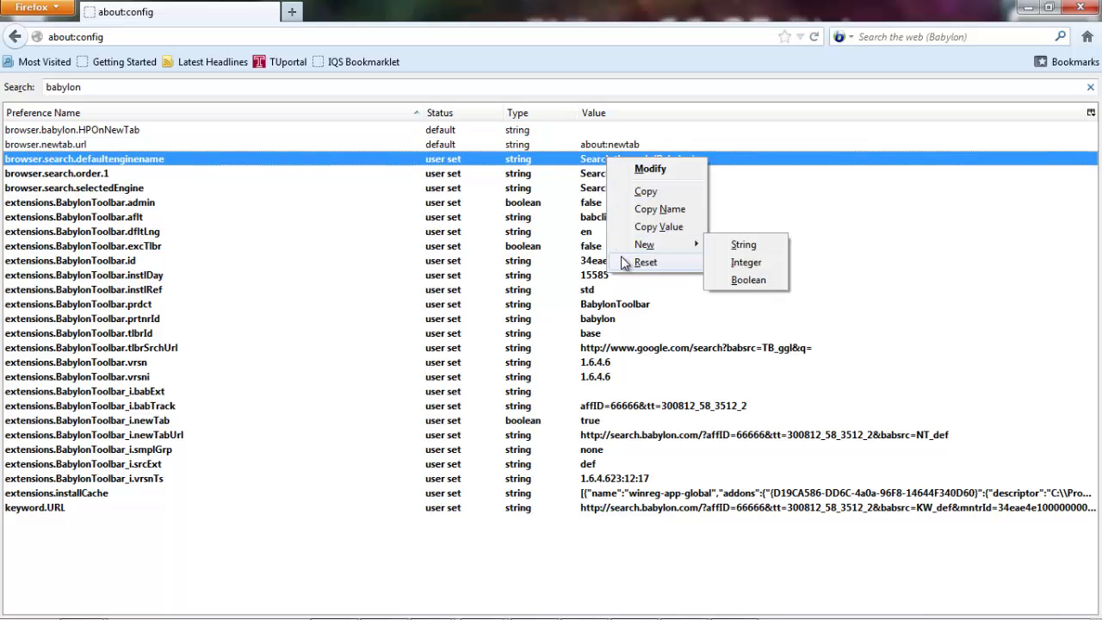
left_click(621, 261)
right_click(612, 179)
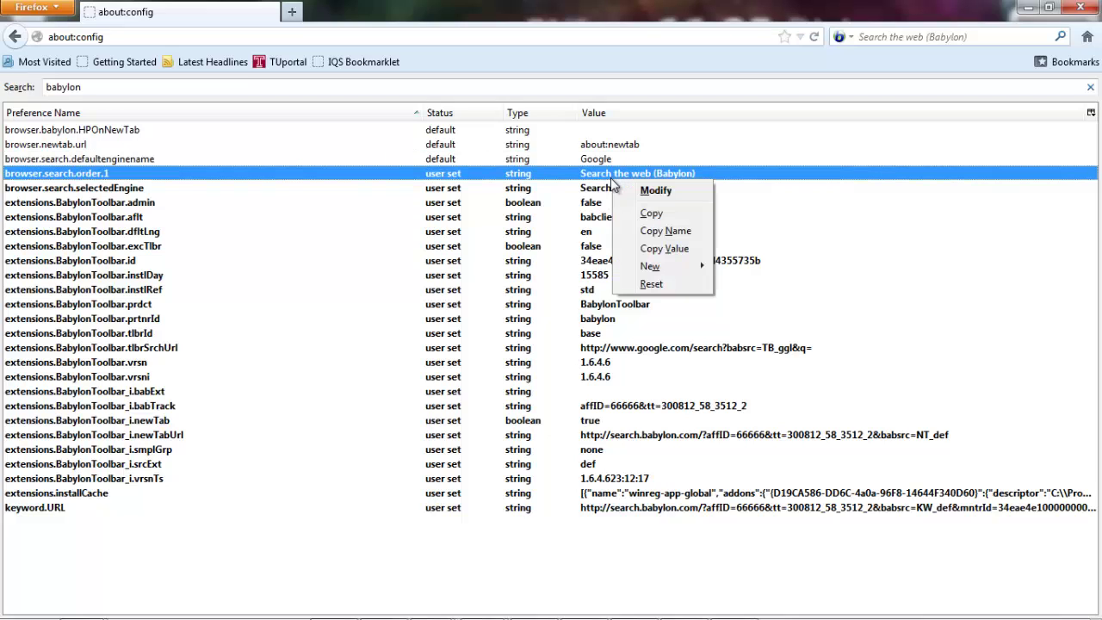
left_click(628, 285)
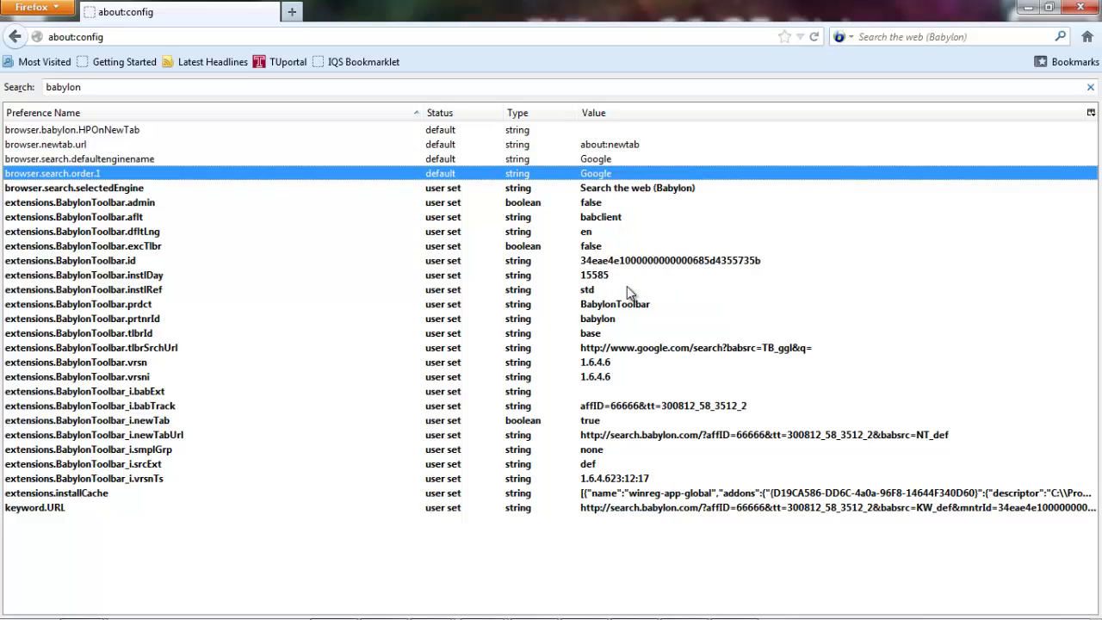
left_click(627, 287)
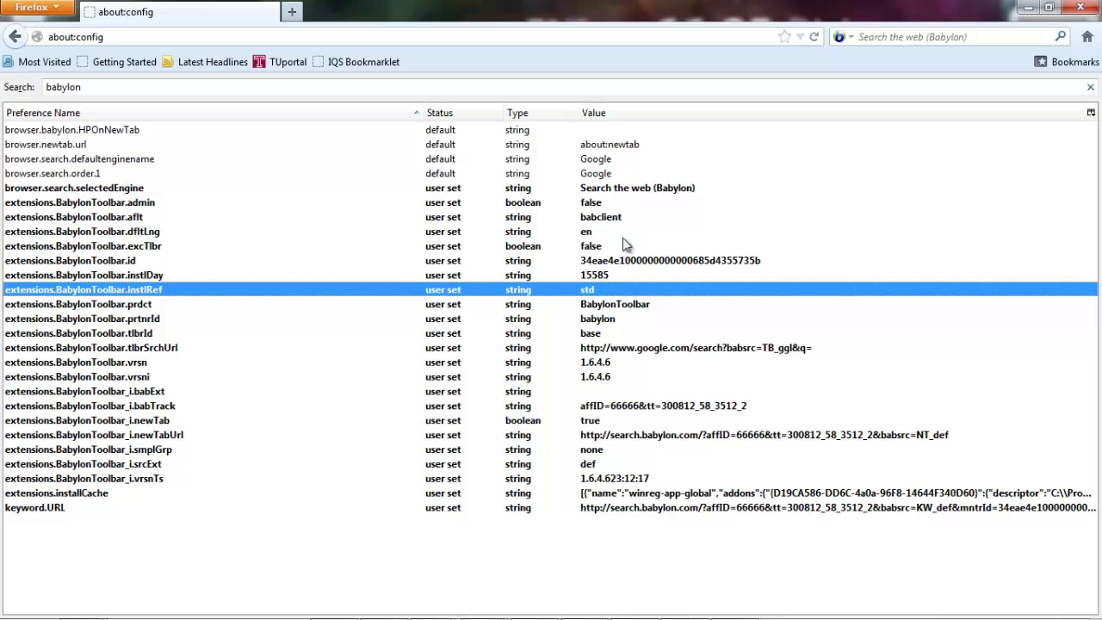
right_click(625, 193)
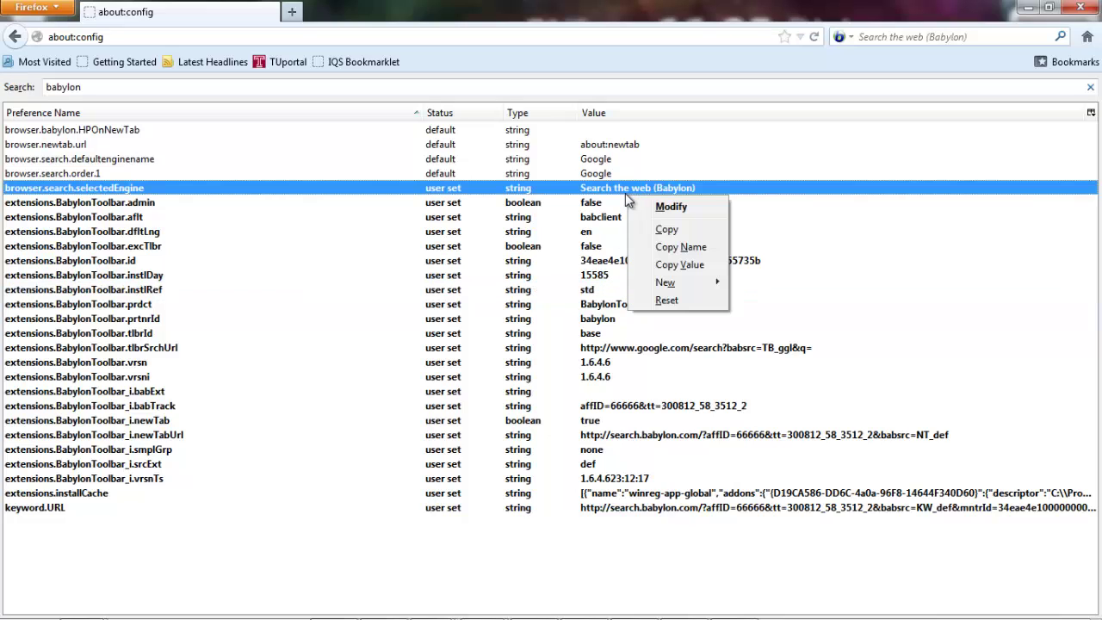
key("r")
right_click(626, 195)
Step: Reset the admin, aflt, dfltLng and excTlbr preferences of extensions.BabylonToolbar to their defaults
left_click(623, 201)
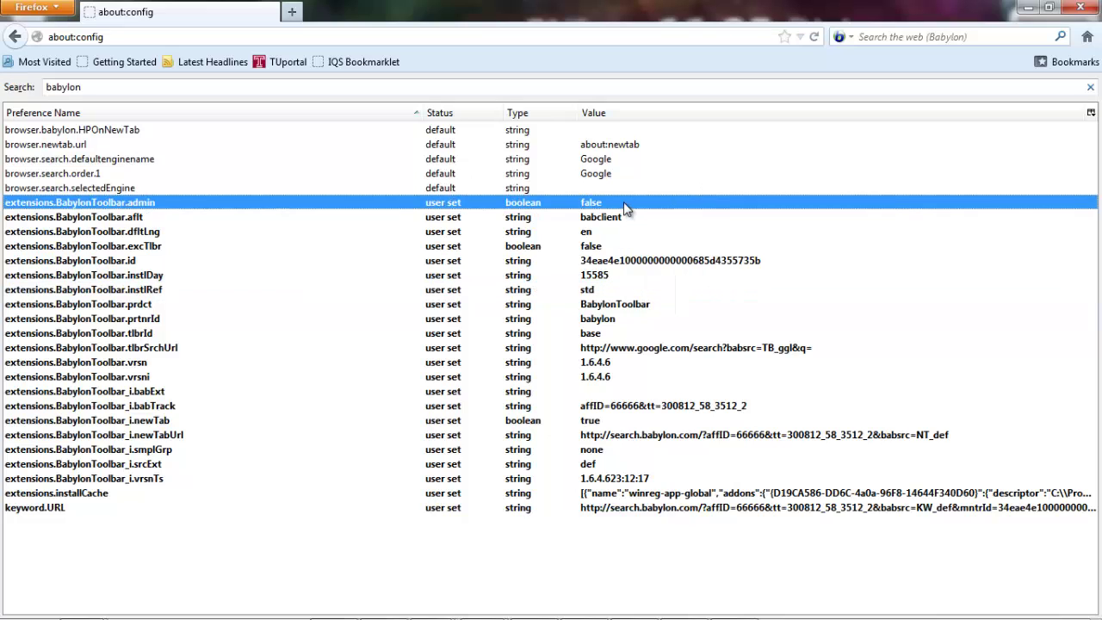
right_click(623, 201)
key("r")
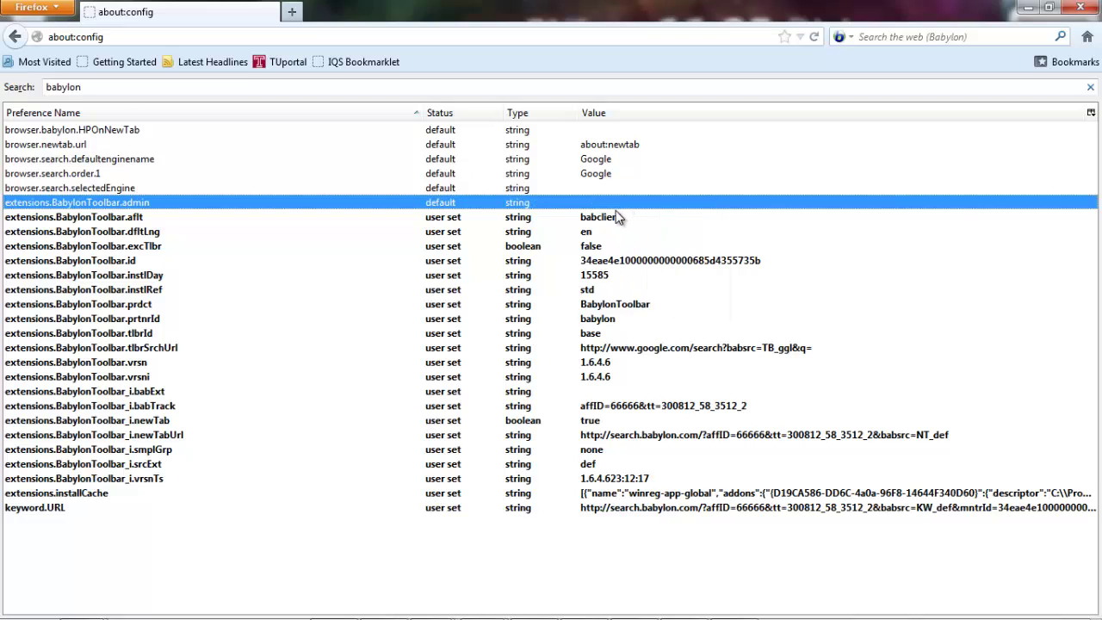
left_click(615, 222)
right_click(614, 222)
key("r")
left_click(544, 236)
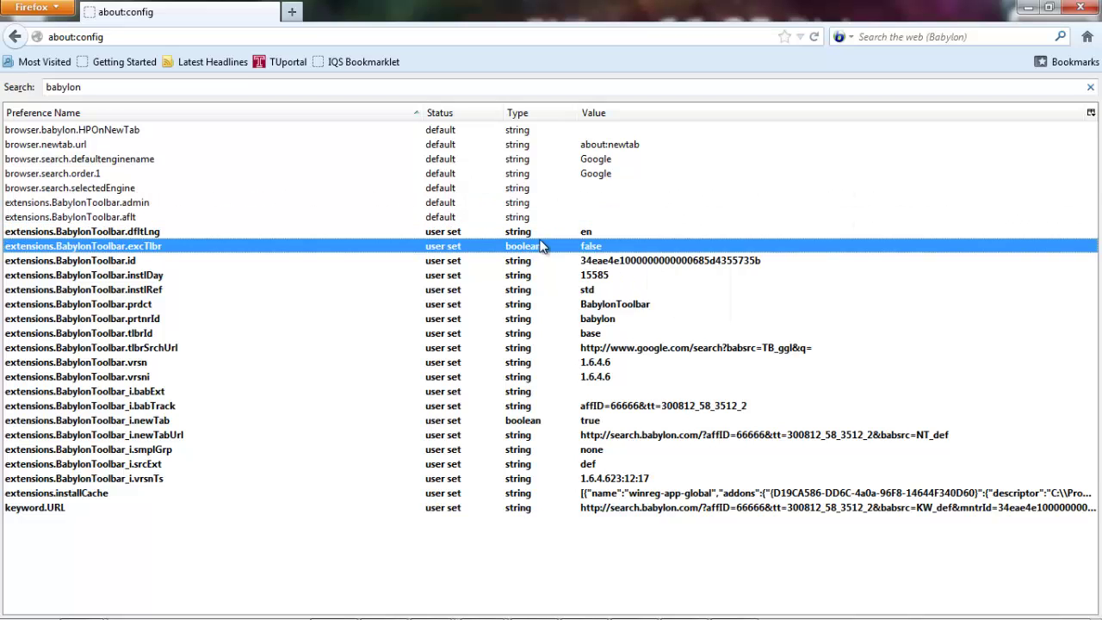
right_click(540, 238)
key("r")
left_click(541, 248)
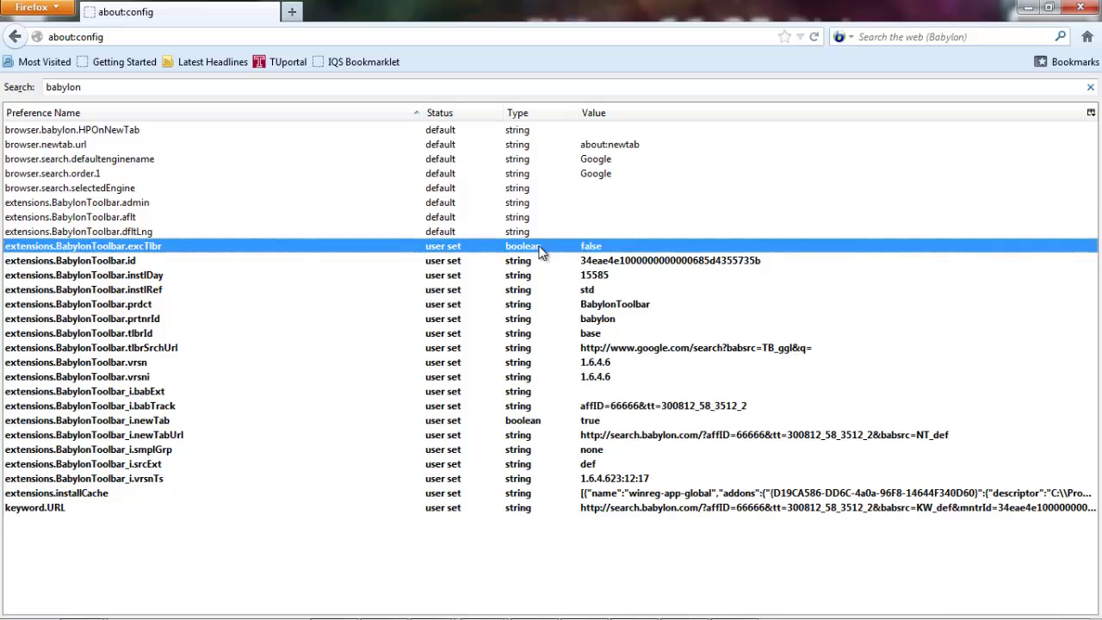
right_click(541, 248)
key("r")
Step: Reset the id, instlDay and instlRef preferences of extensions.BabylonToolbar to their defaults
left_click(542, 265)
right_click(542, 267)
key("r")
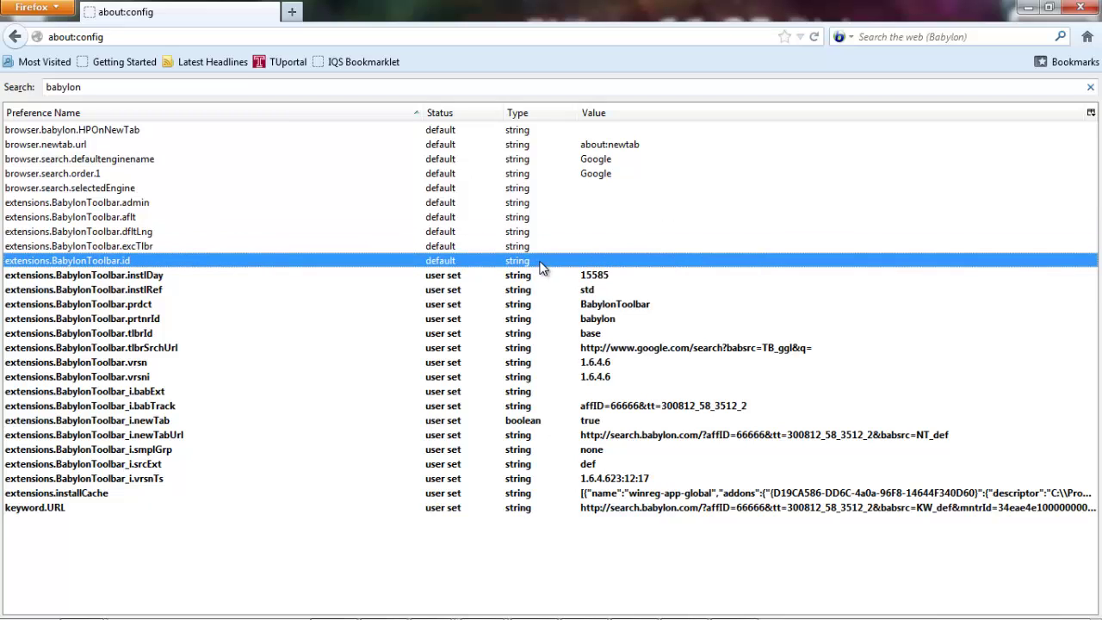
left_click(540, 277)
right_click(539, 277)
key("r")
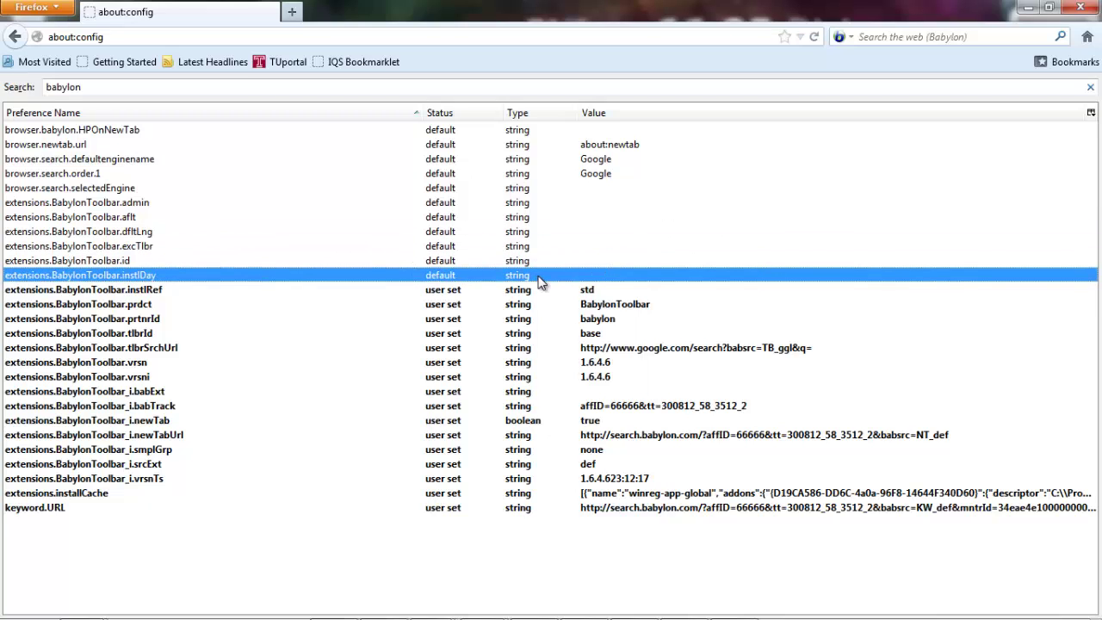
left_click(537, 291)
right_click(537, 291)
key("r")
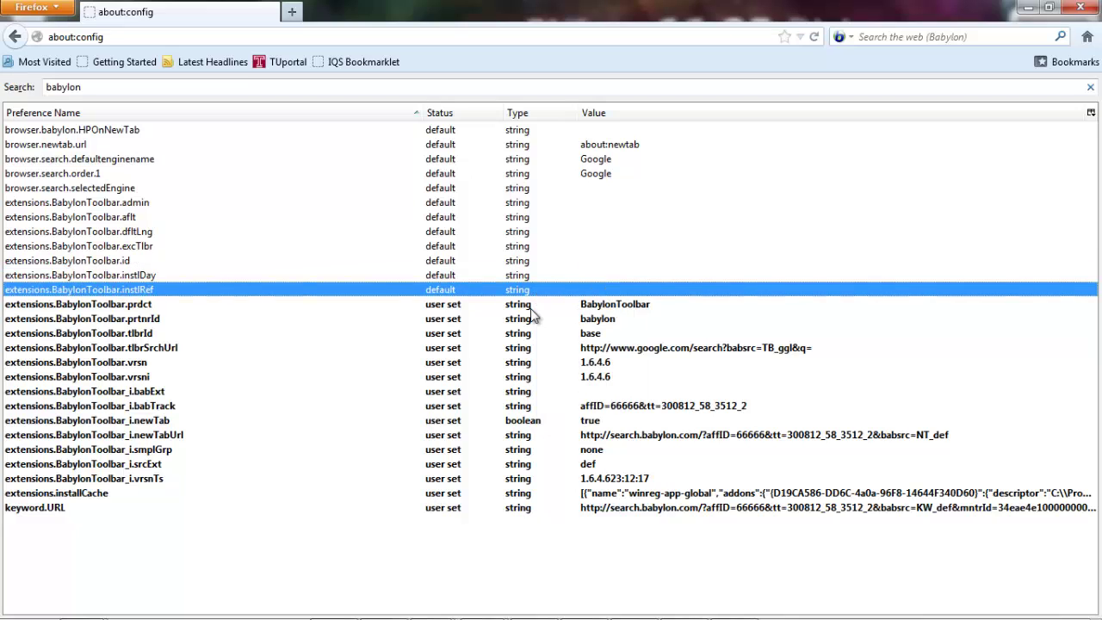
Step: Reset the prdct, prtnrId, tlbrId and tlbrSrchUrl preferences of extensions.BabylonToolbar to their defaults
left_click(529, 304)
right_click(529, 305)
key("r")
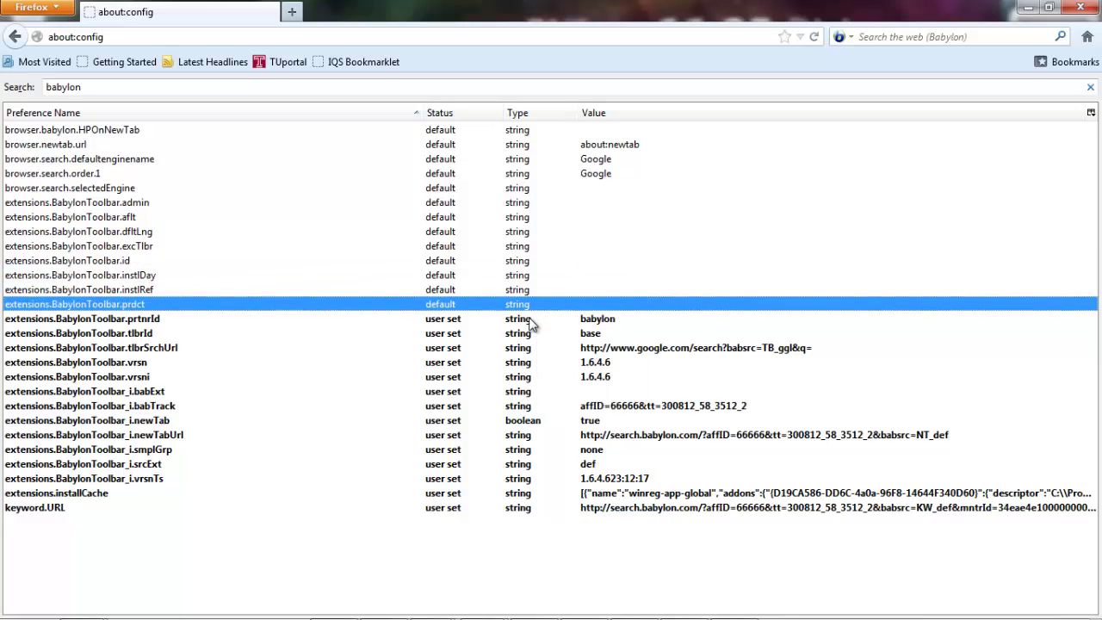
left_click(531, 319)
right_click(531, 319)
key("r")
left_click(531, 335)
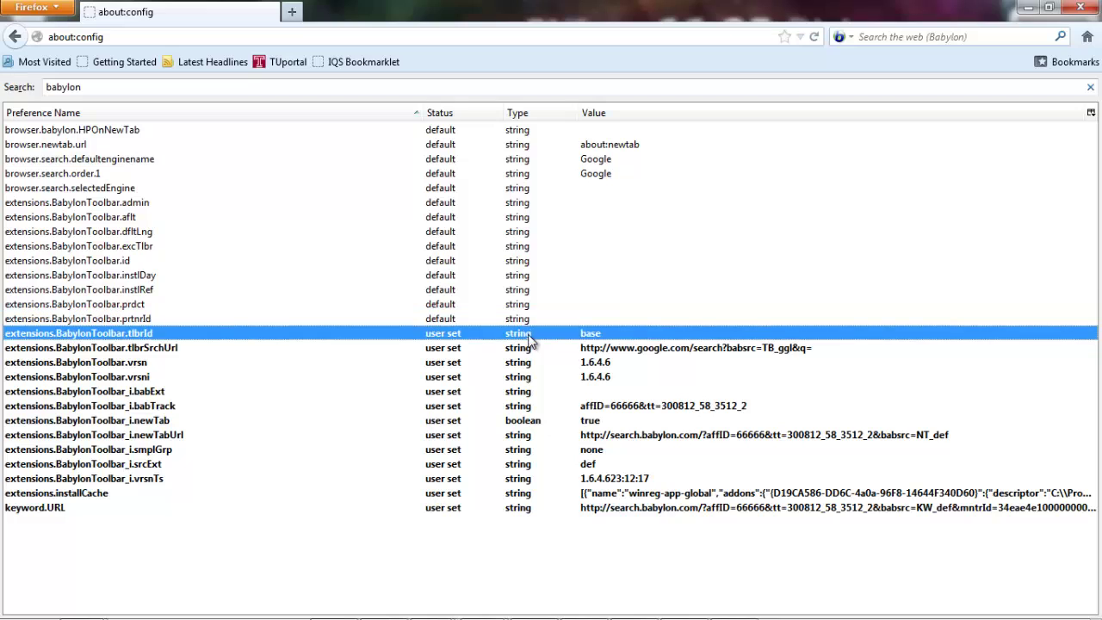
right_click(531, 336)
key("r")
left_click(530, 346)
right_click(530, 345)
key("r")
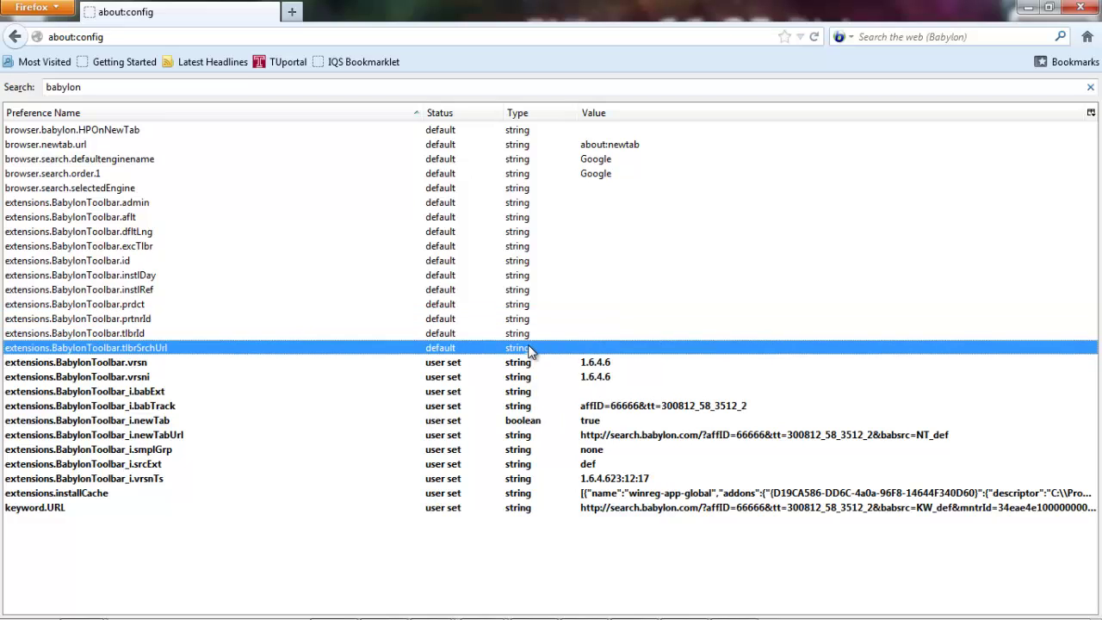
Step: Reset the vrsn and vrsni preferences of extensions.BabylonToolbar to their defaults
left_click(526, 365)
right_click(526, 365)
key("r")
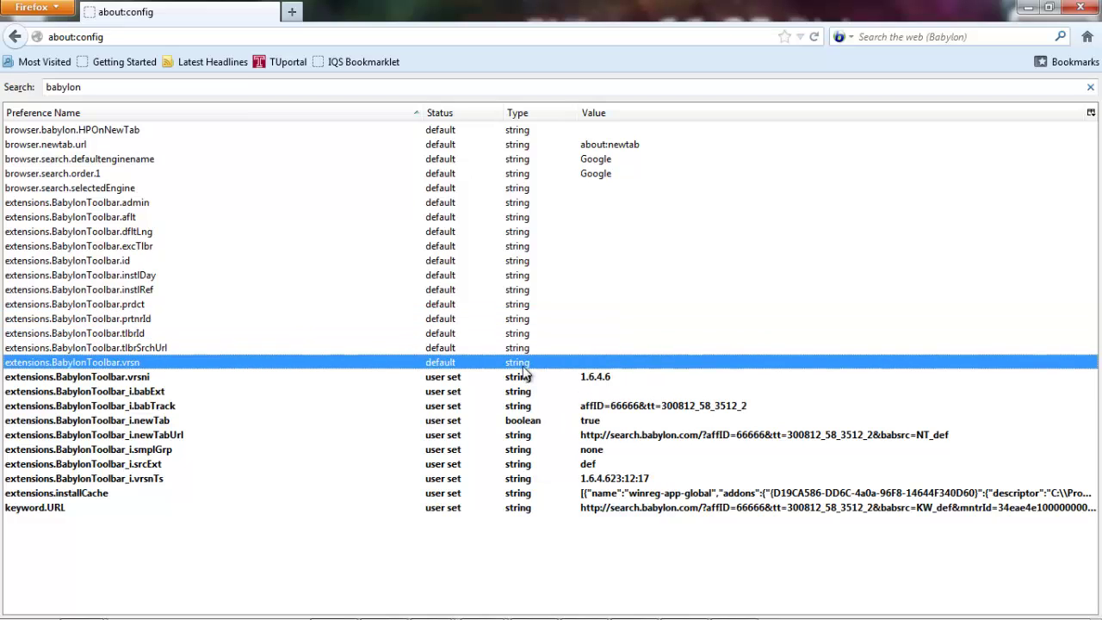
left_click(521, 377)
right_click(521, 377)
key("r")
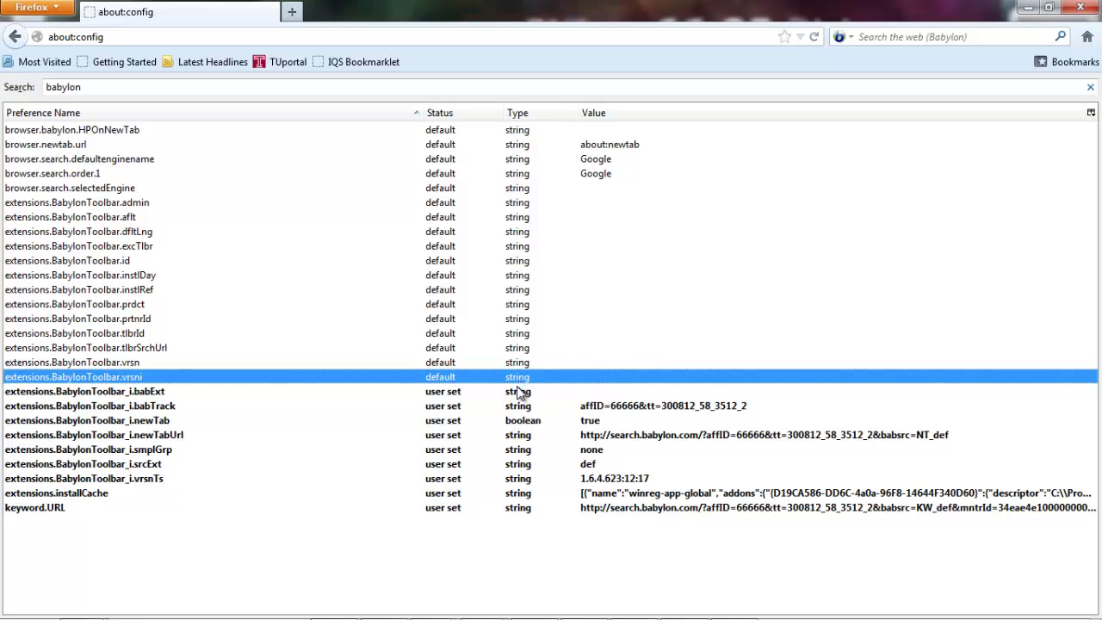
Step: Reset the babExt, babTrack, newTab and newTabUrl preferences of extensions.BabylonToolbar_i to their defaults
left_click(517, 389)
right_click(517, 390)
key("r")
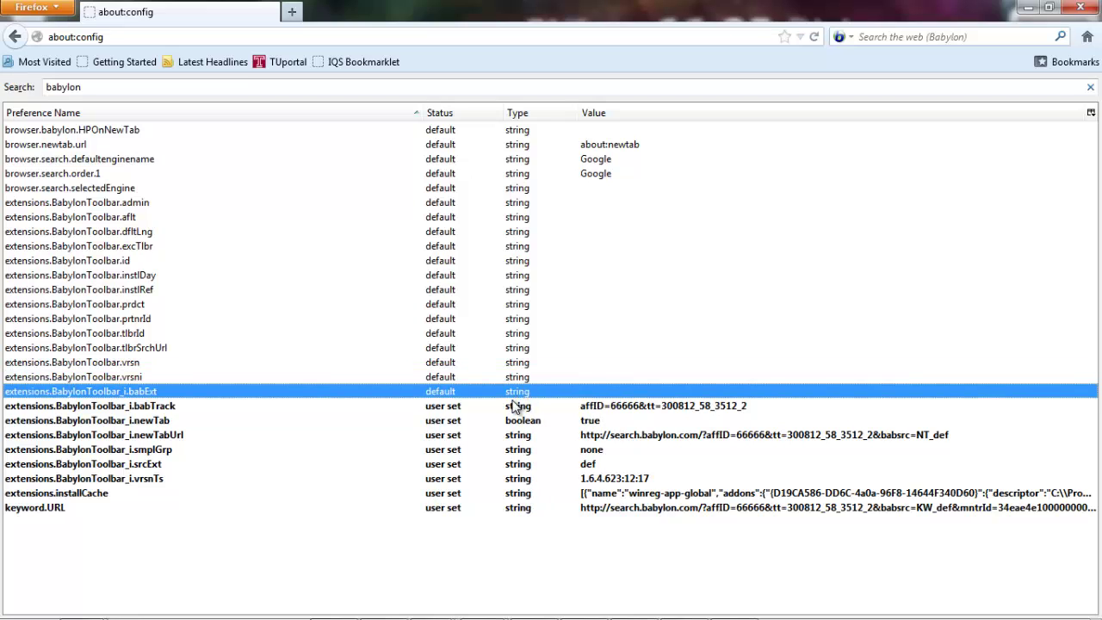
left_click(513, 405)
right_click(514, 407)
key("r")
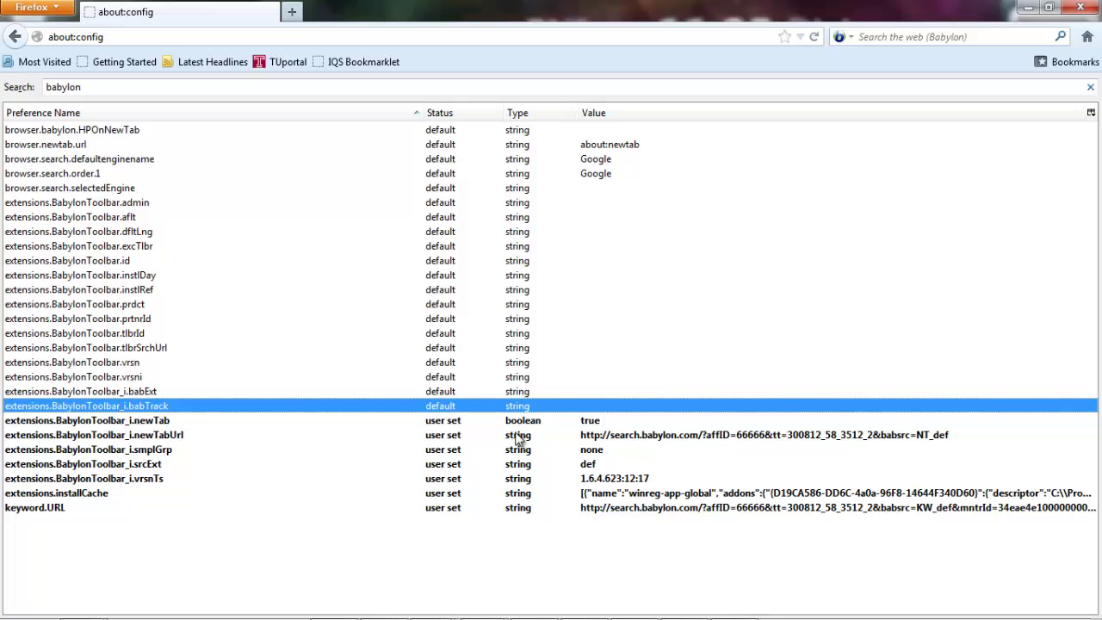
left_click(517, 421)
right_click(517, 421)
key("r")
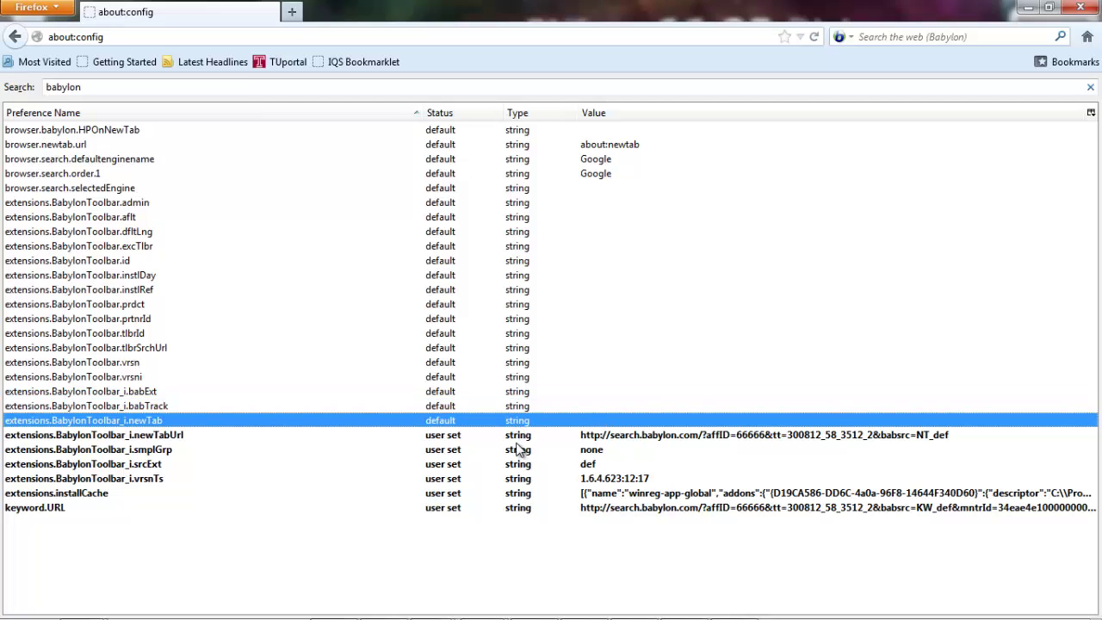
left_click(519, 436)
right_click(519, 436)
key("r")
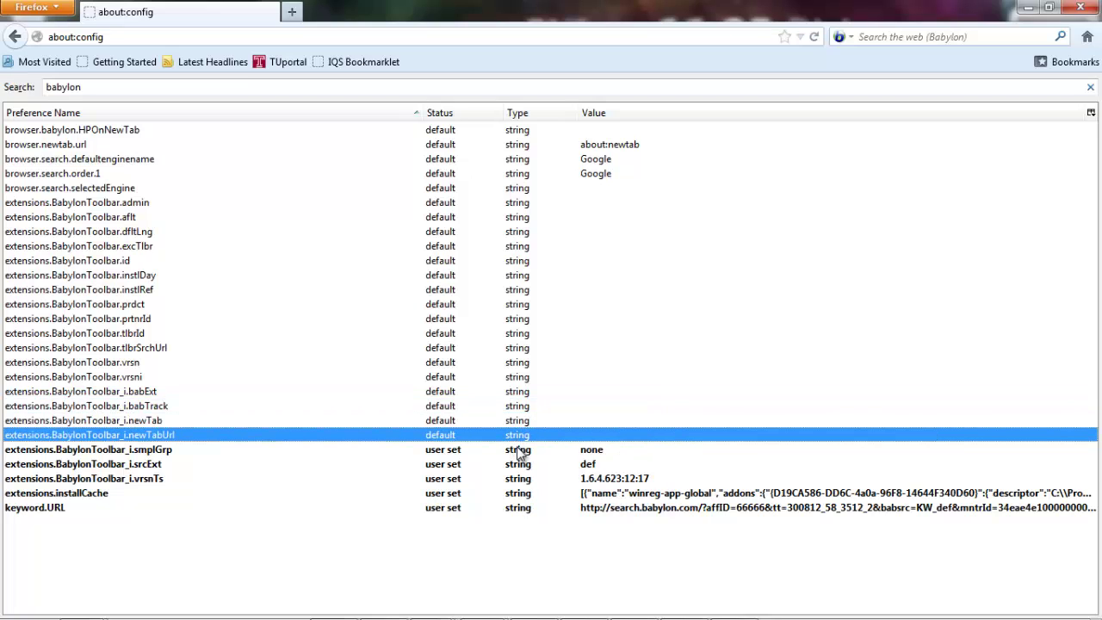
Step: Reset the smplGrp, srcExt and vrsnTs preferences of extensions.BabylonToolbar_i to their defaults
left_click(519, 451)
right_click(519, 451)
key("r")
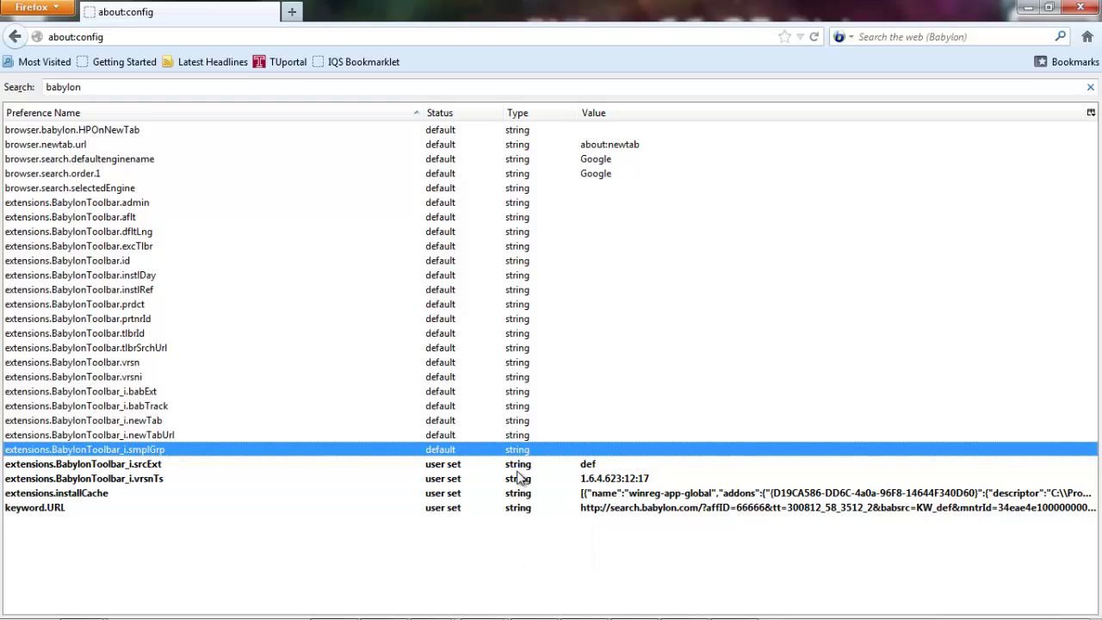
right_click(519, 478)
left_click(516, 464)
right_click(516, 464)
key("r")
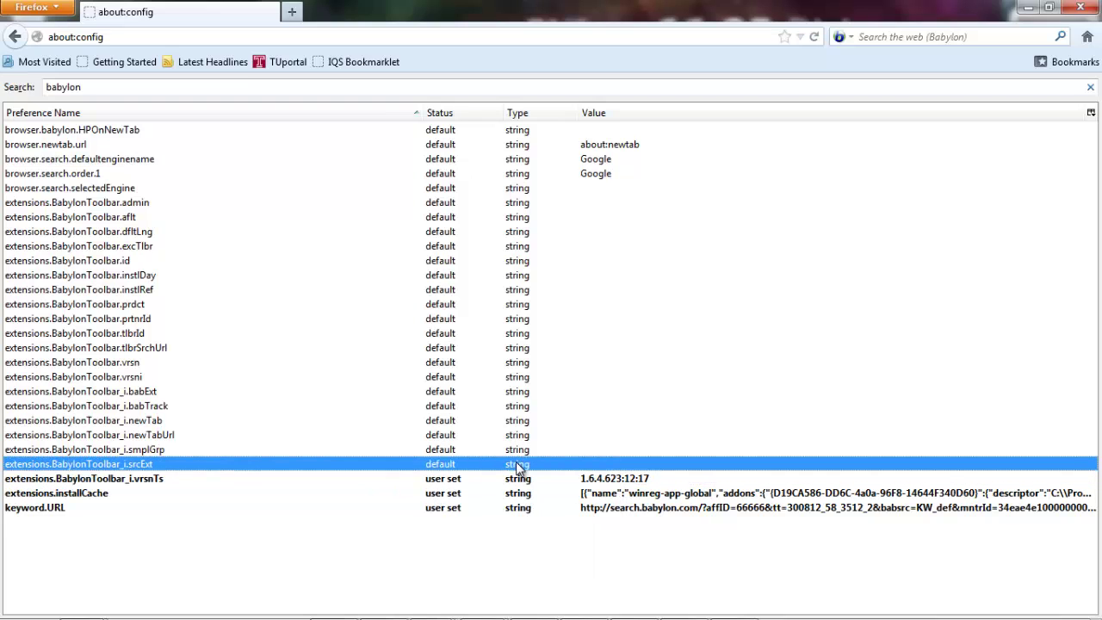
left_click(517, 479)
right_click(517, 478)
key("r")
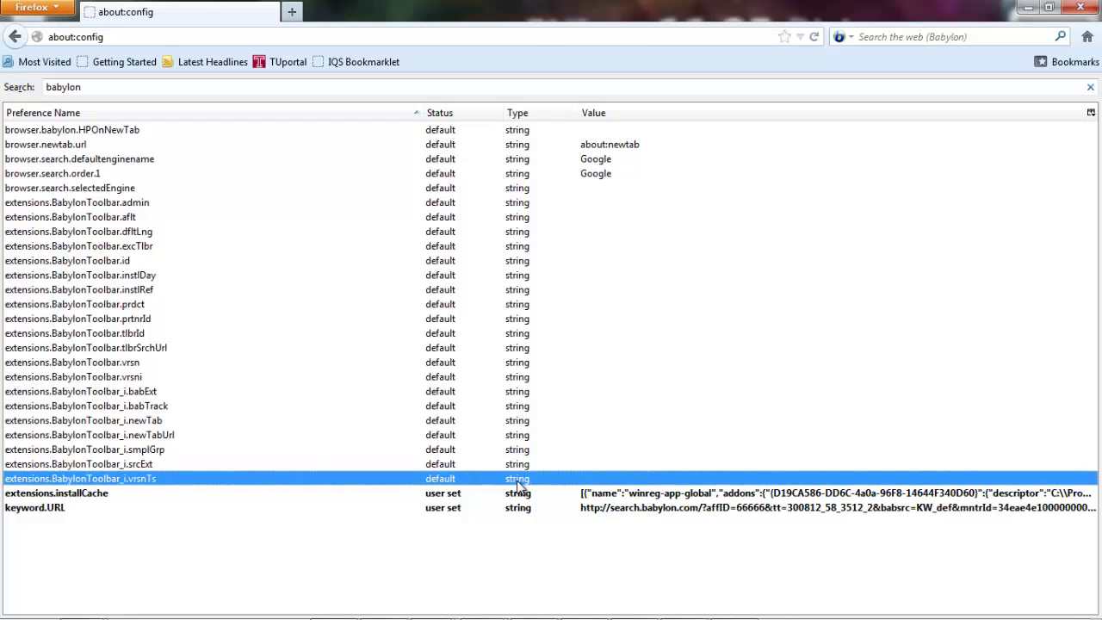
Step: Reset the extensions.installCache and keyword.URL preferences to their defaults
left_click(521, 493)
right_click(521, 494)
key("r")
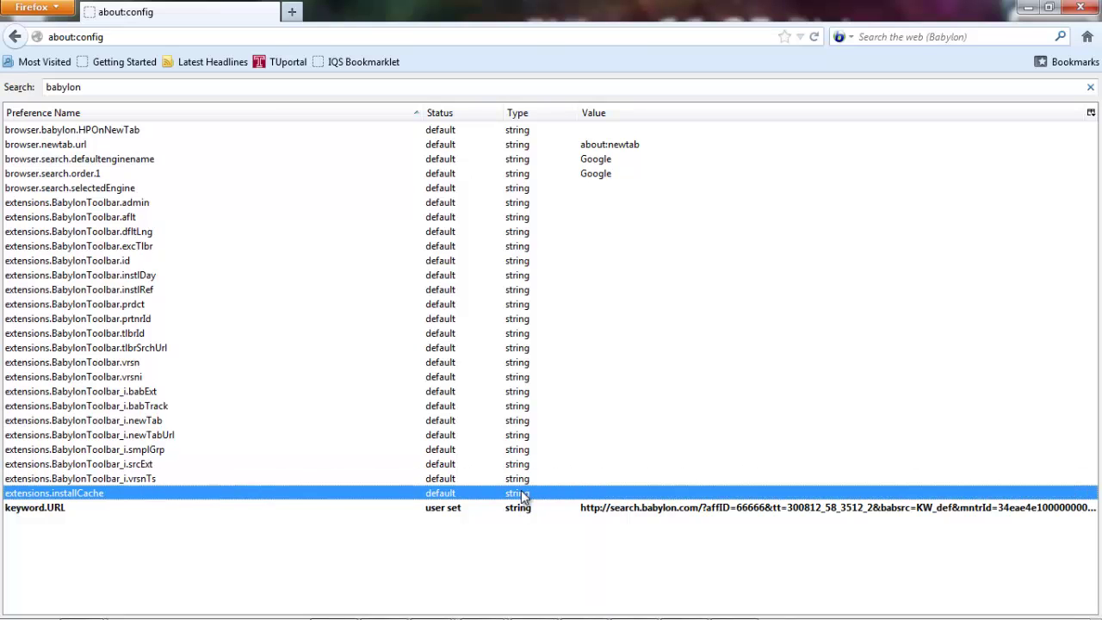
left_click(523, 508)
right_click(524, 509)
key("r")
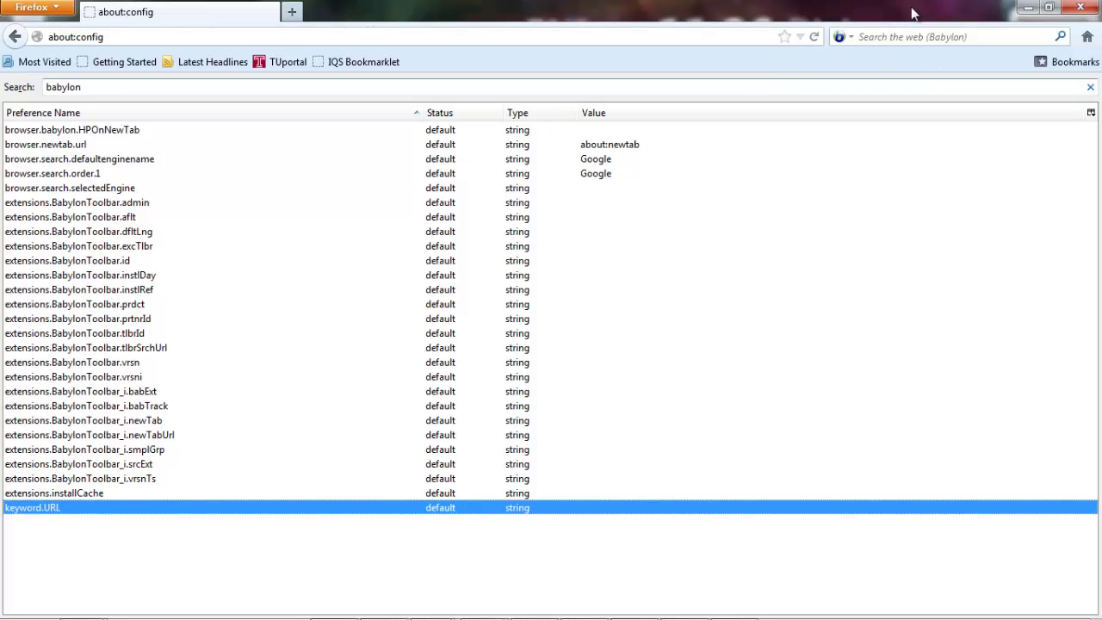
Step: Close and relaunch Firefox, and open its Troubleshooting Information page
left_click(1080, 8)
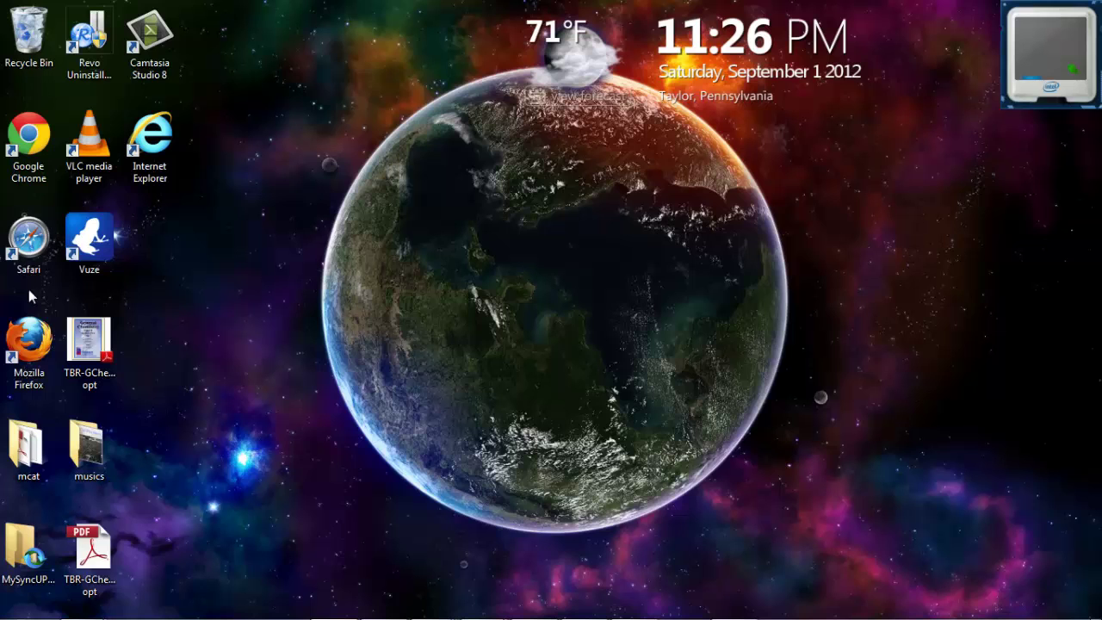
double_click(14, 354)
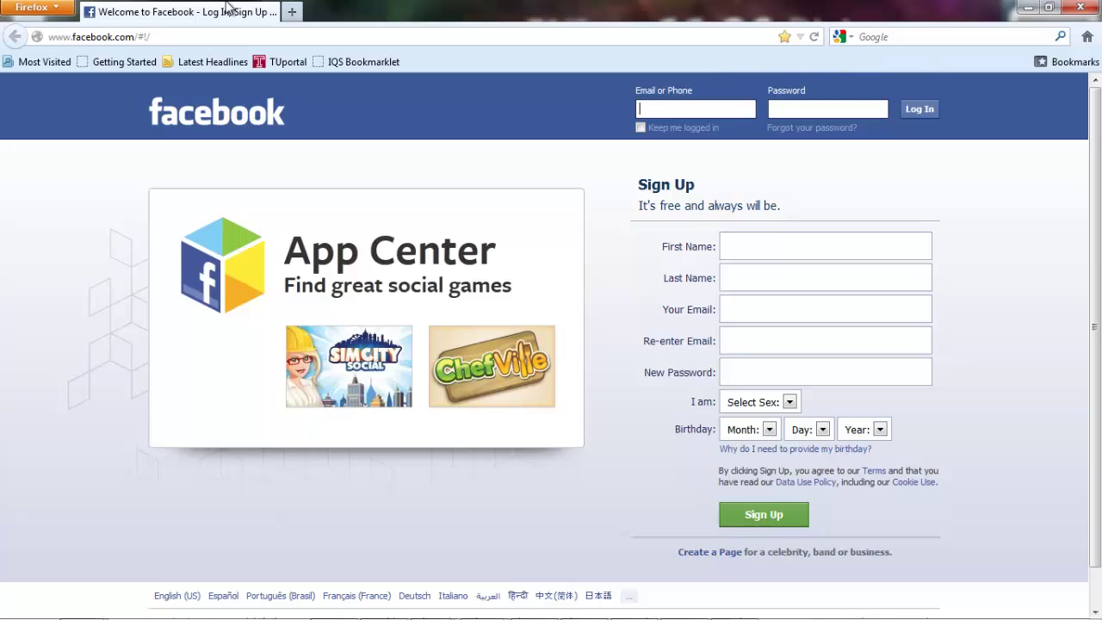
left_click(62, 7)
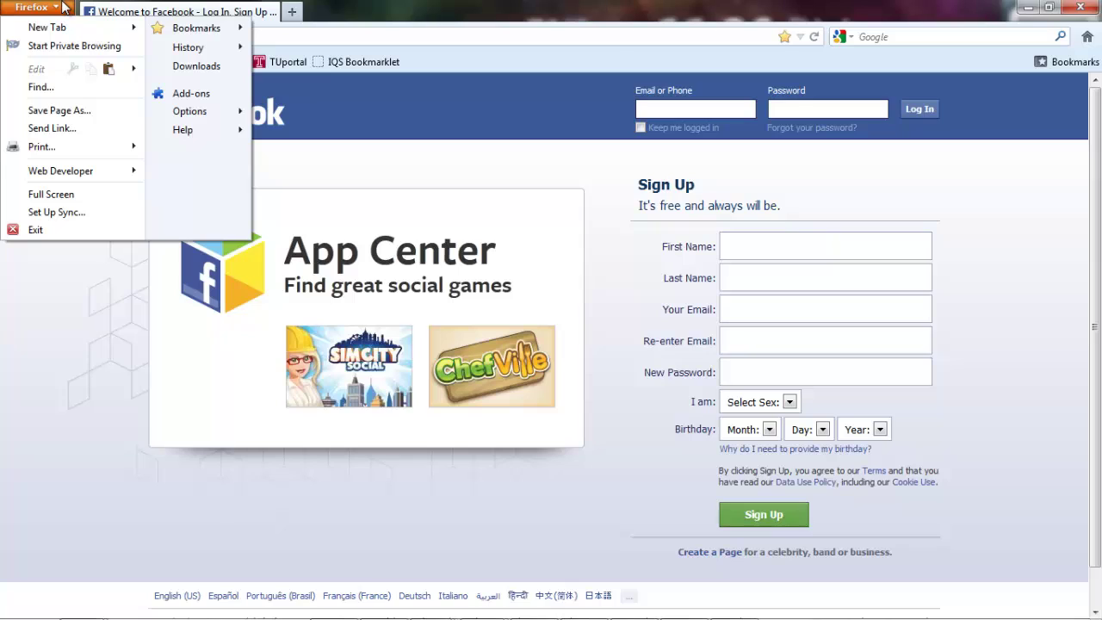
mouse_move(166, 114)
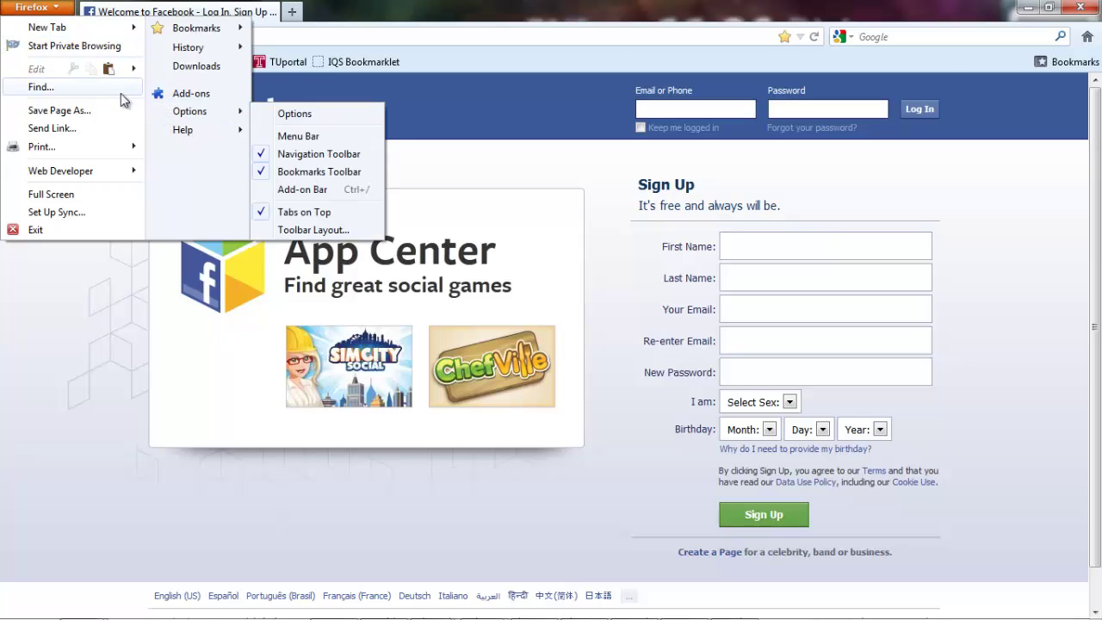
mouse_move(182, 131)
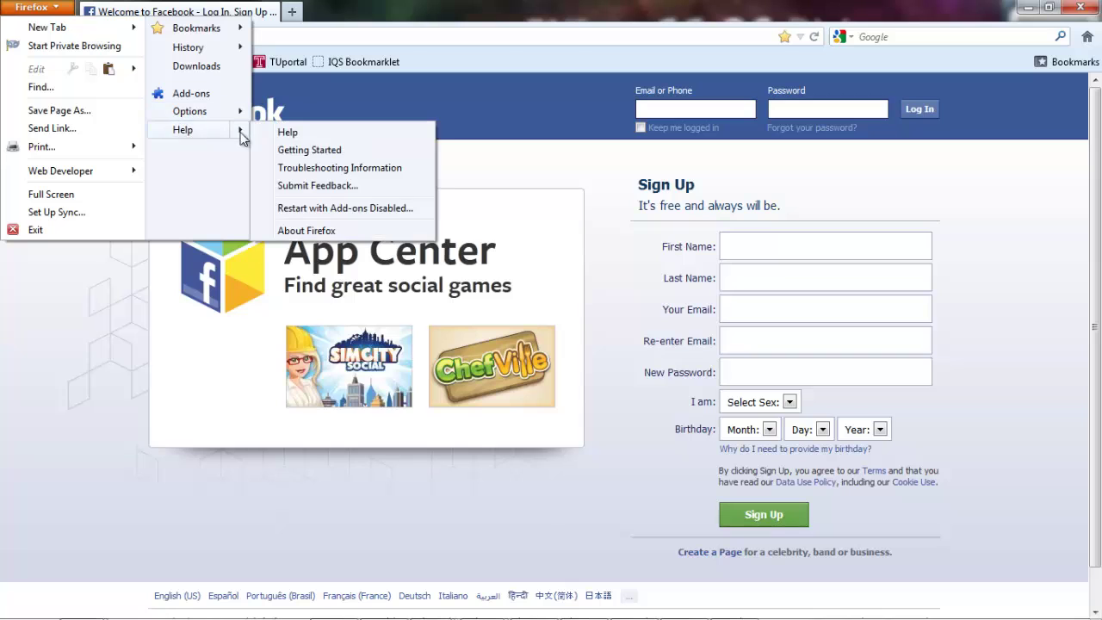
left_click(332, 169)
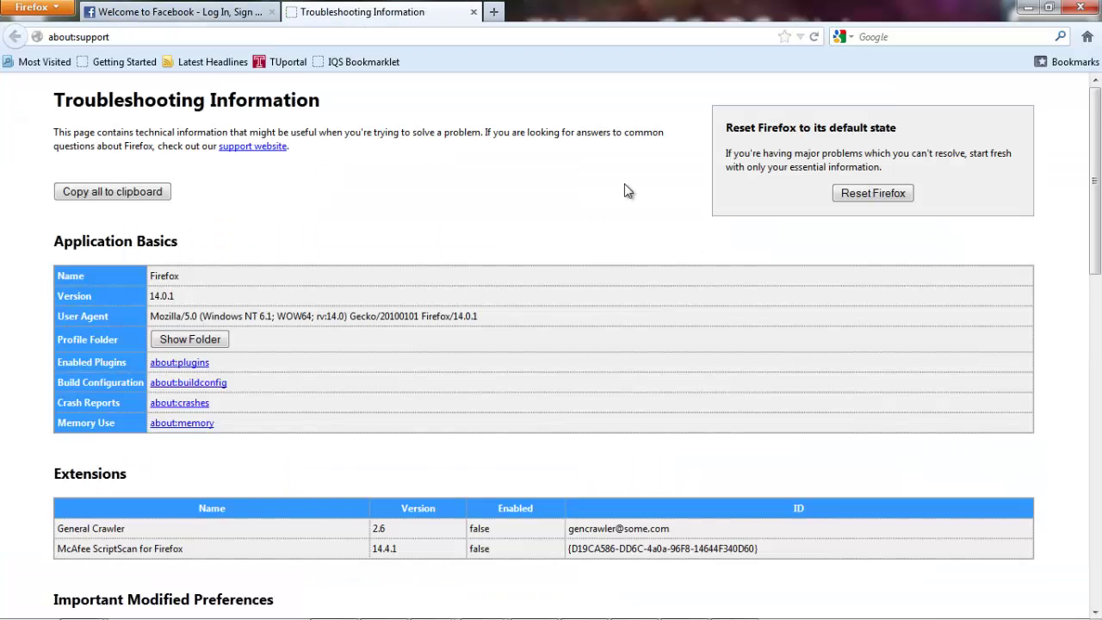
Step: Reset Firefox to its default state, confirm the reset and finish the Import Wizard
left_click(882, 194)
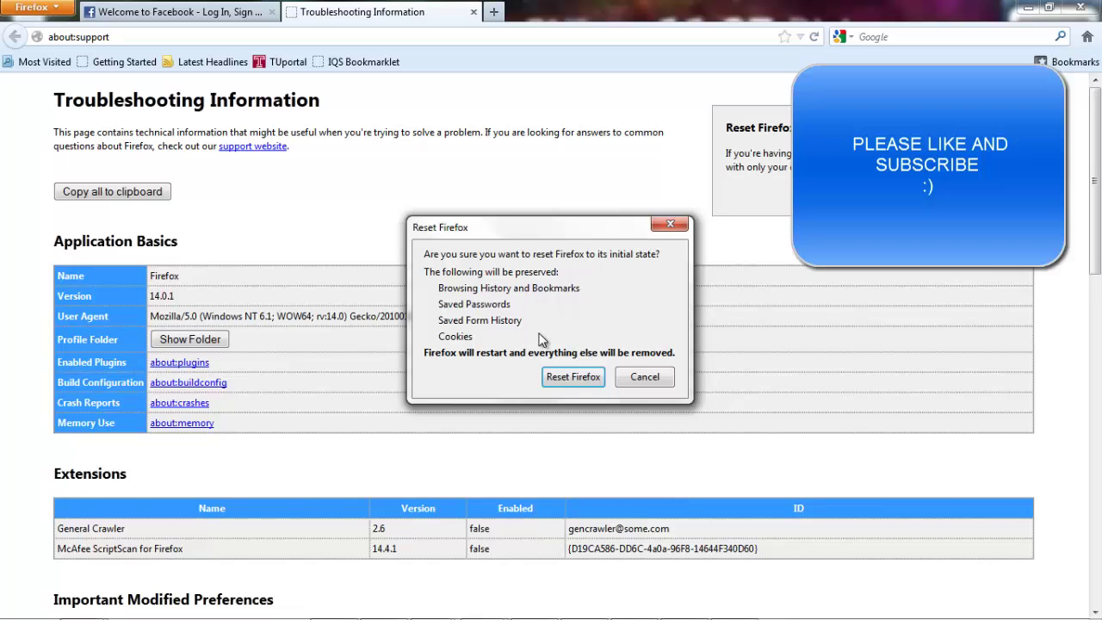
left_click(555, 381)
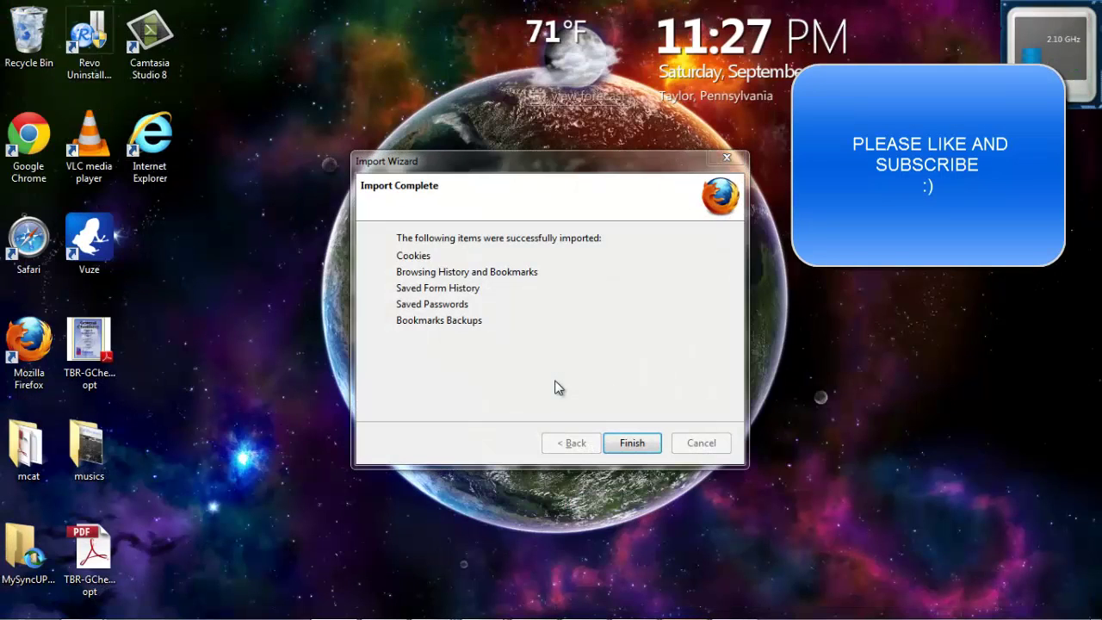
left_click(629, 444)
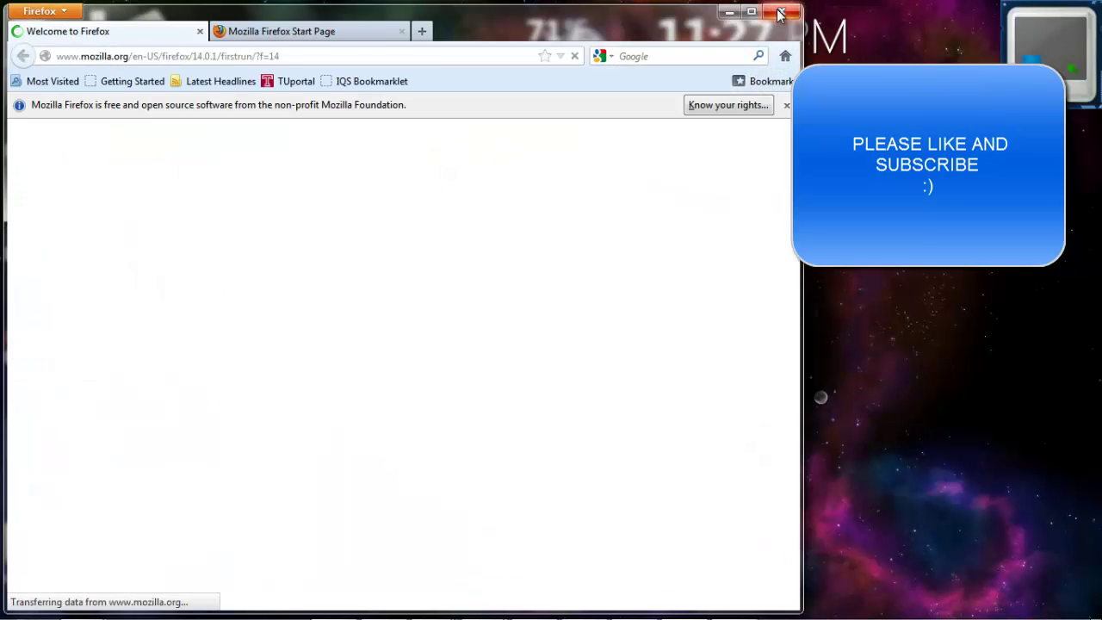
Step: Close the Firefox window together with both of its open tabs
left_click(779, 12)
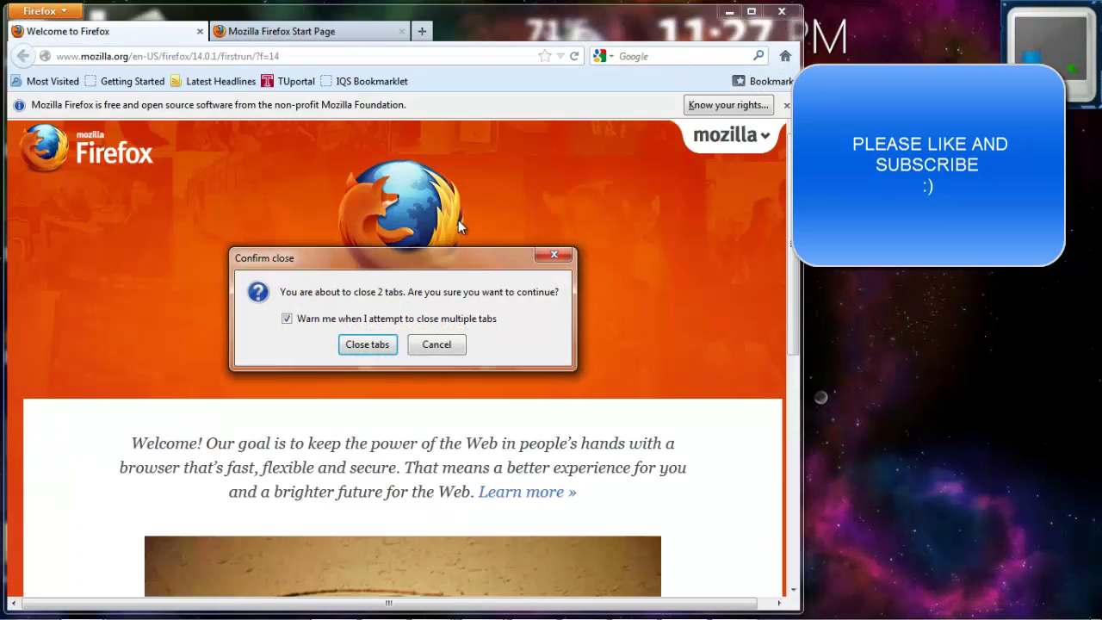
left_click(364, 343)
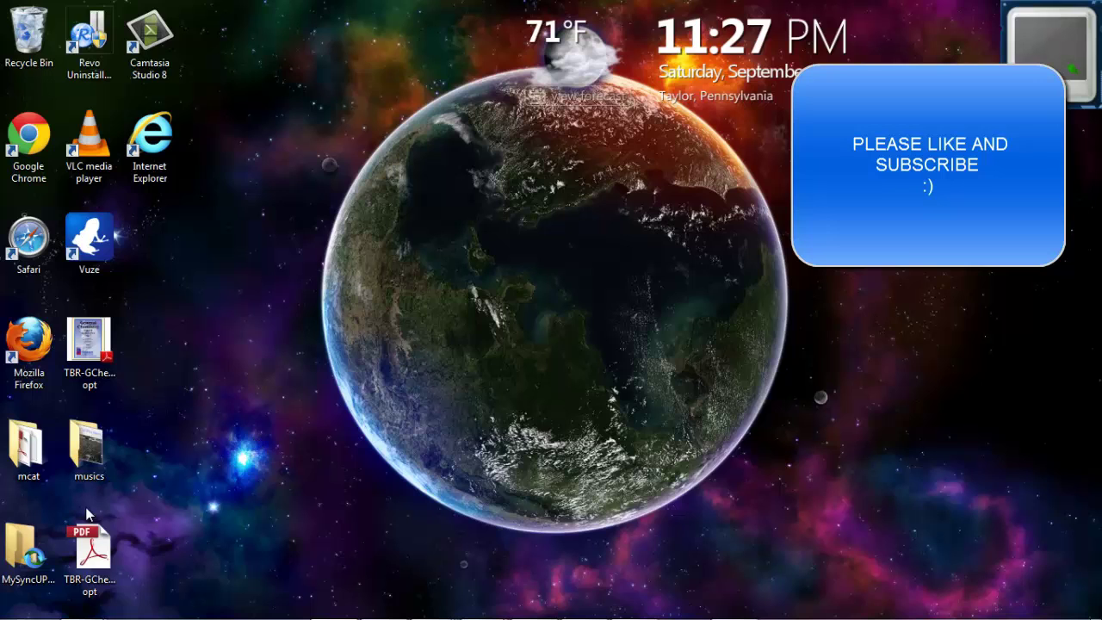
mouse_move(21, 611)
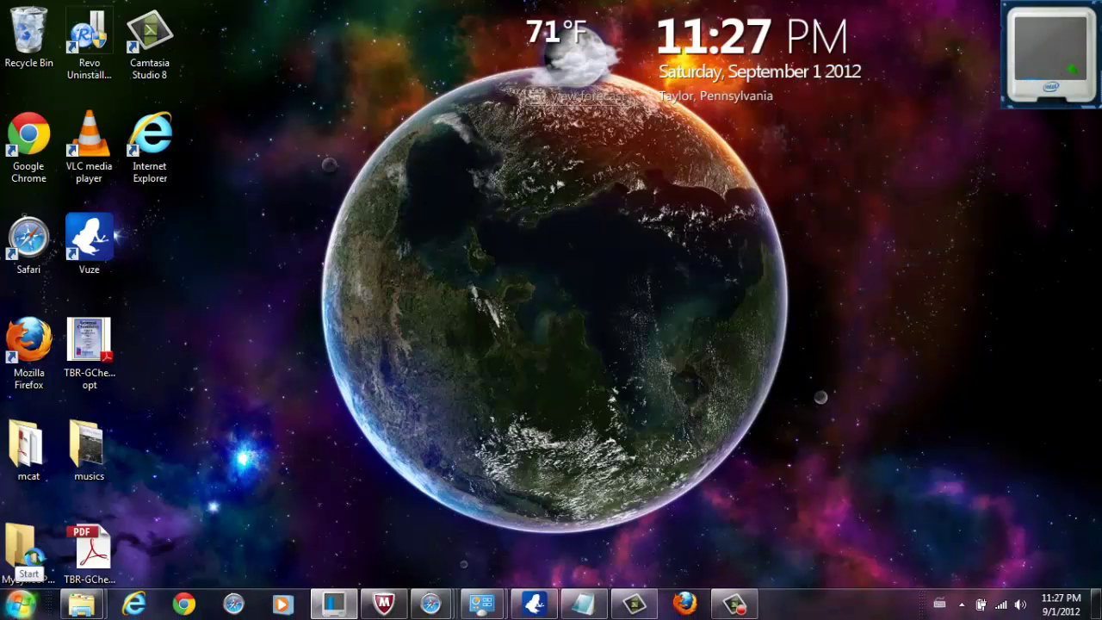